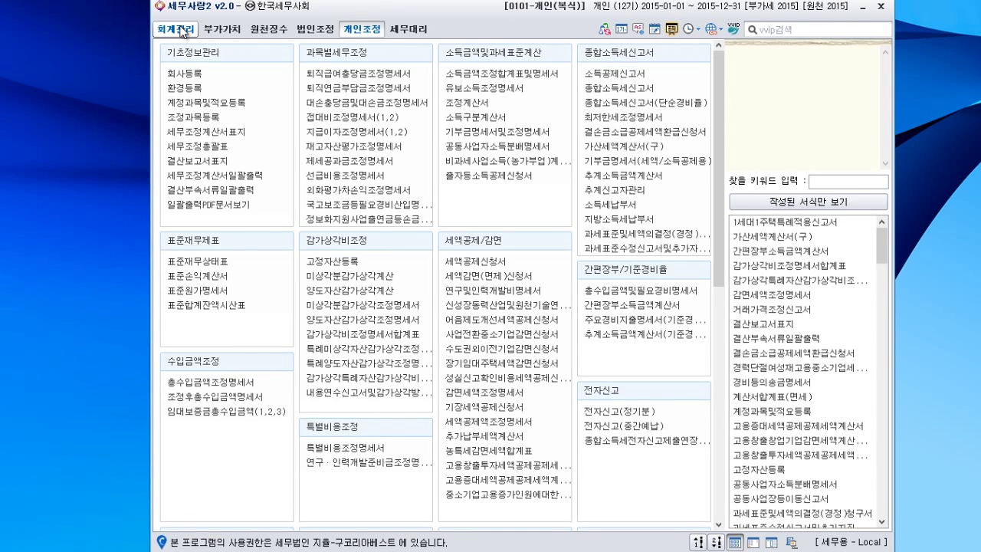
# - View the fixed asset registration form (고정자산등록) in the accounting module (회계관리) and close it
pyautogui.click(182, 31)
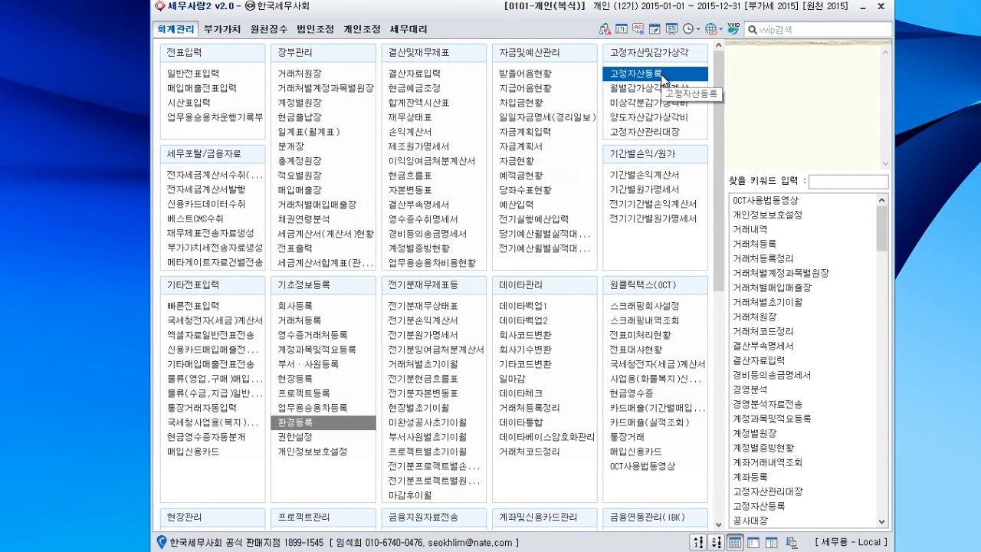
pyautogui.click(664, 77)
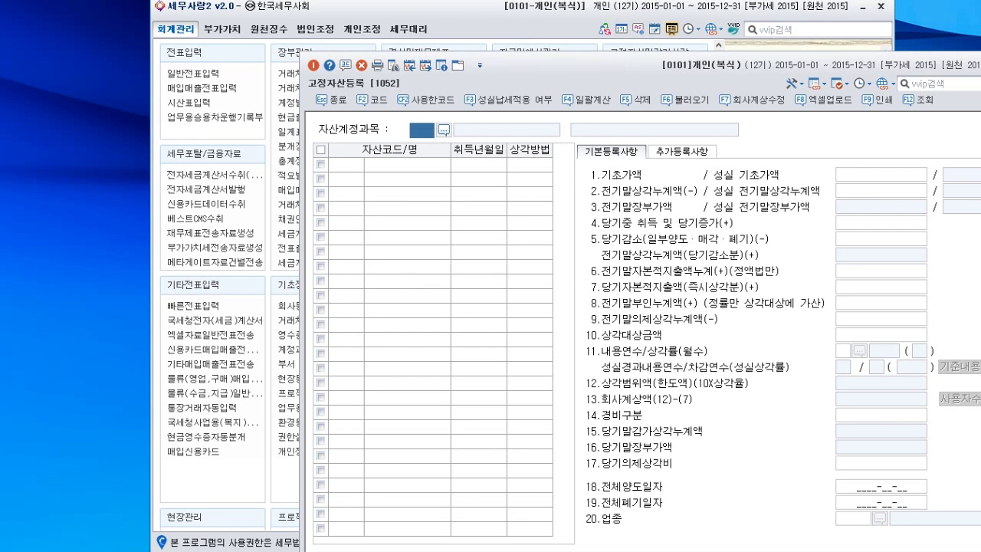
pyautogui.press('Escape')
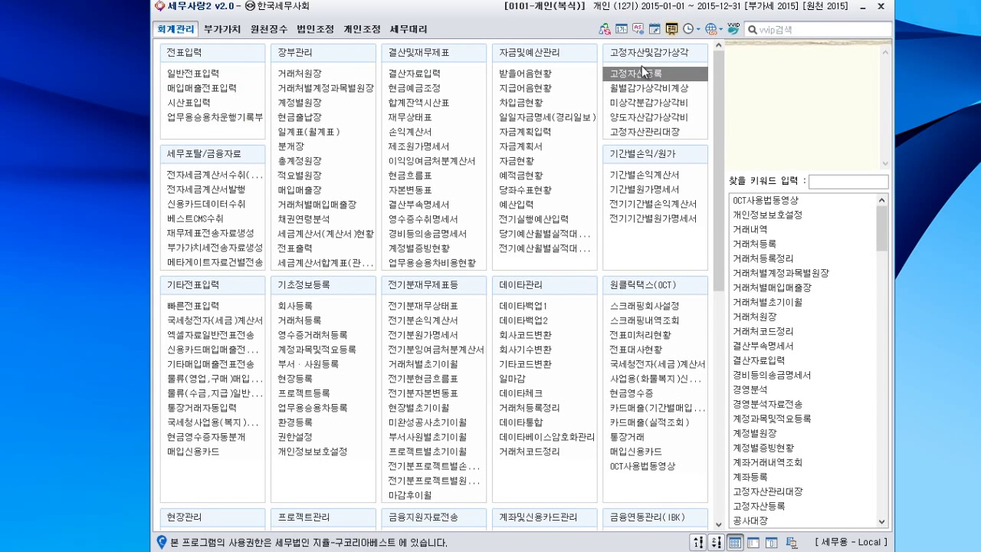
# - Open purchase and sales voucher entry (매입매출전표입력) for March 2015 and begin a new voucher line
pyautogui.click(232, 88)
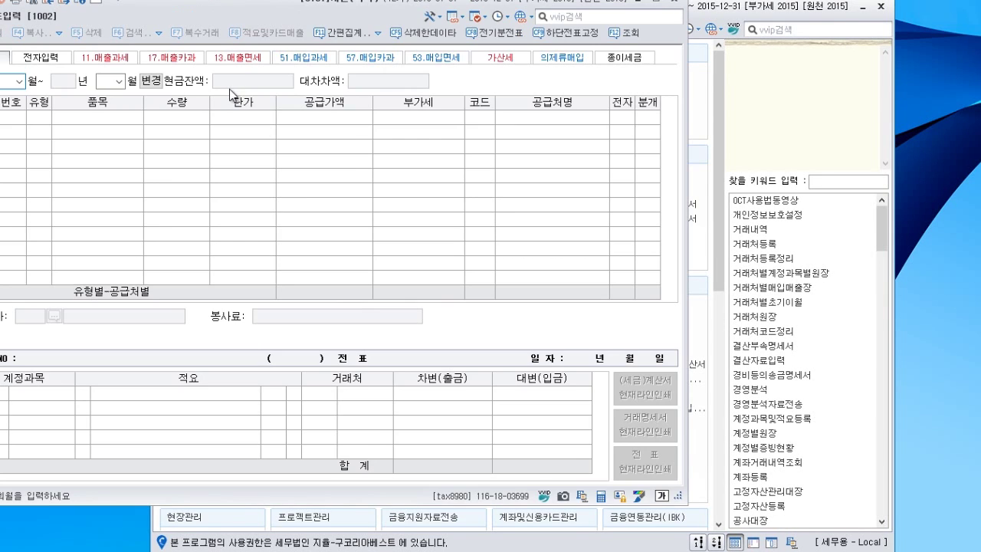
pyautogui.write('03')
pyautogui.press('Return')
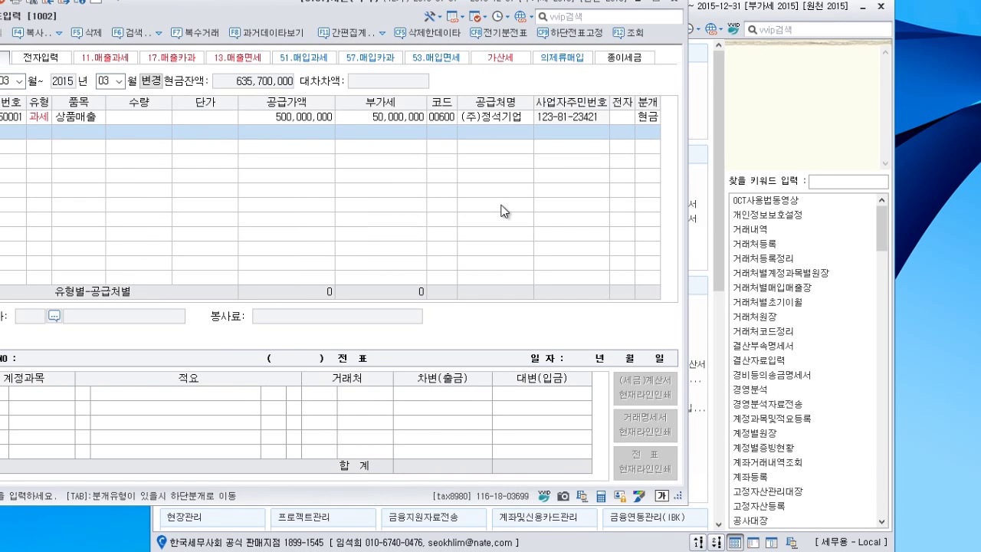
pyautogui.press('Return')
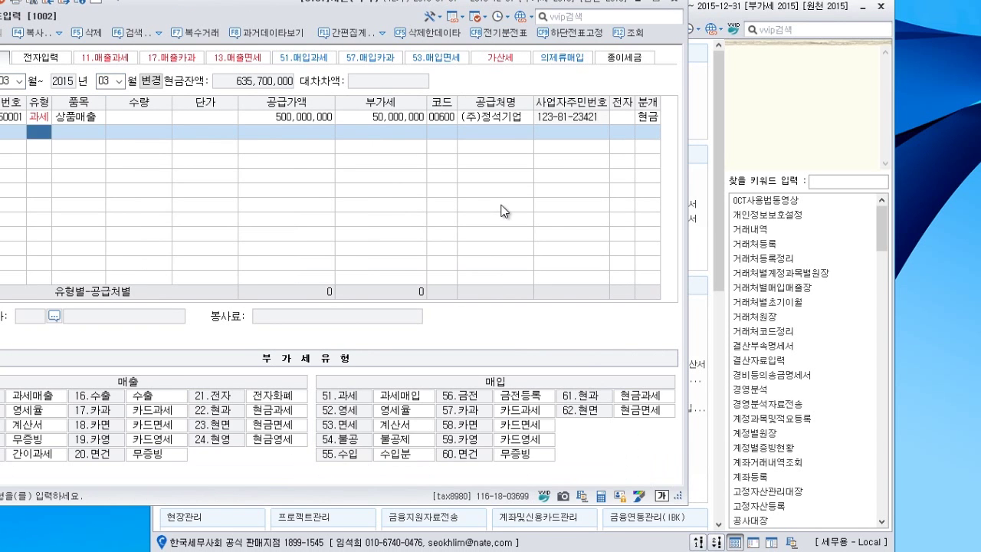
# - Enter a taxable purchase (type 51) dated March 1 for the item 차량 with a supply amount of 10,000,000
pyautogui.write('51')
pyautogui.press('Return')
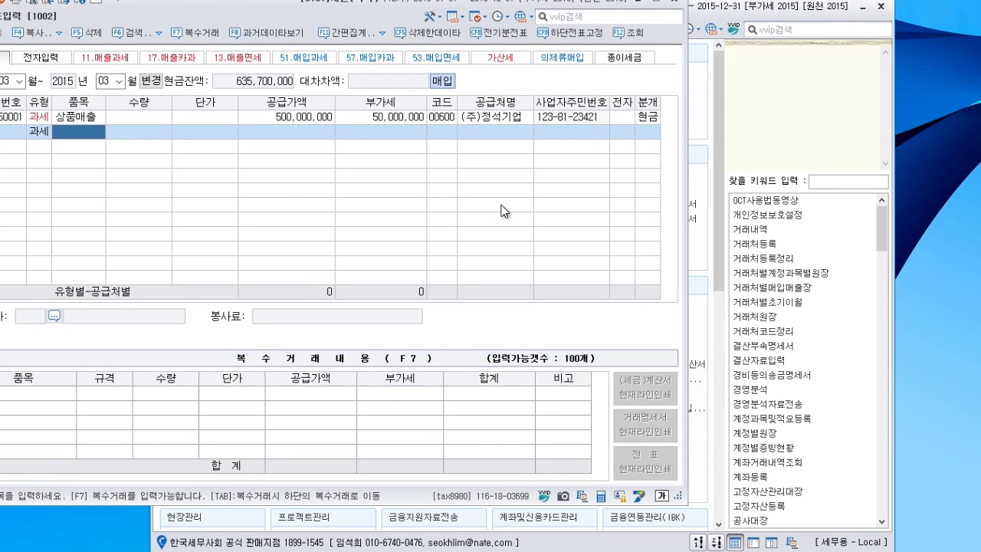
pyautogui.write('차량')
pyautogui.press('Return')
pyautogui.press('Return')
pyautogui.press('Return')
pyautogui.write('10000000')
pyautogui.press('Return')
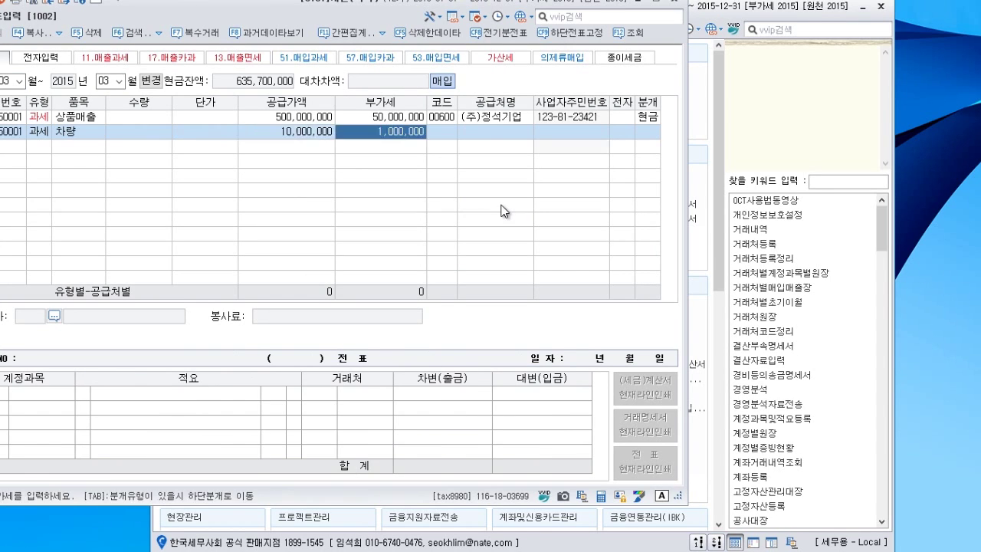
# - Assign (주)정석기업 as the supplier of the 차량 purchase and set its journal type to 외상 (2)
pyautogui.press('Return')
pyautogui.press('Return')
pyautogui.press('Return')
pyautogui.press('Return')
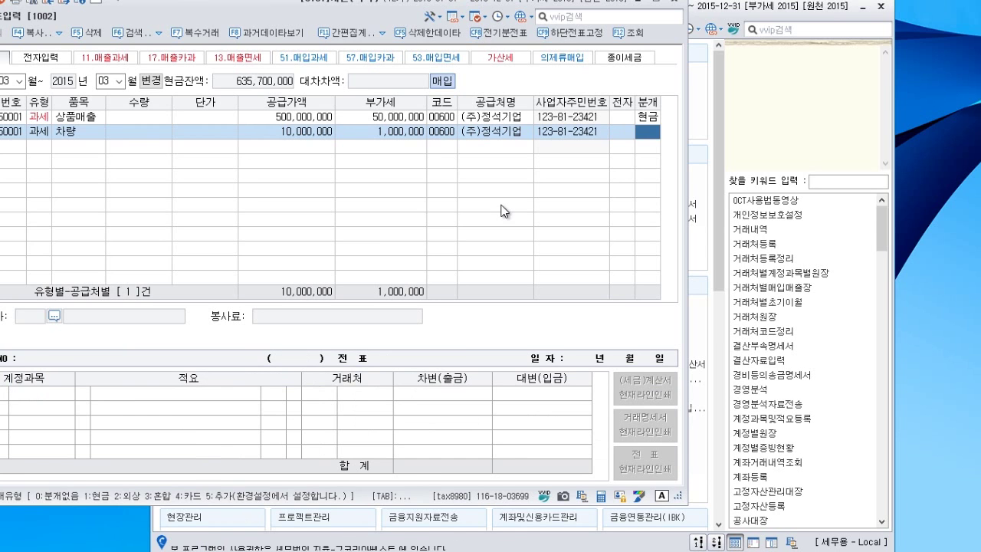
pyautogui.write('2')
pyautogui.press('Return')
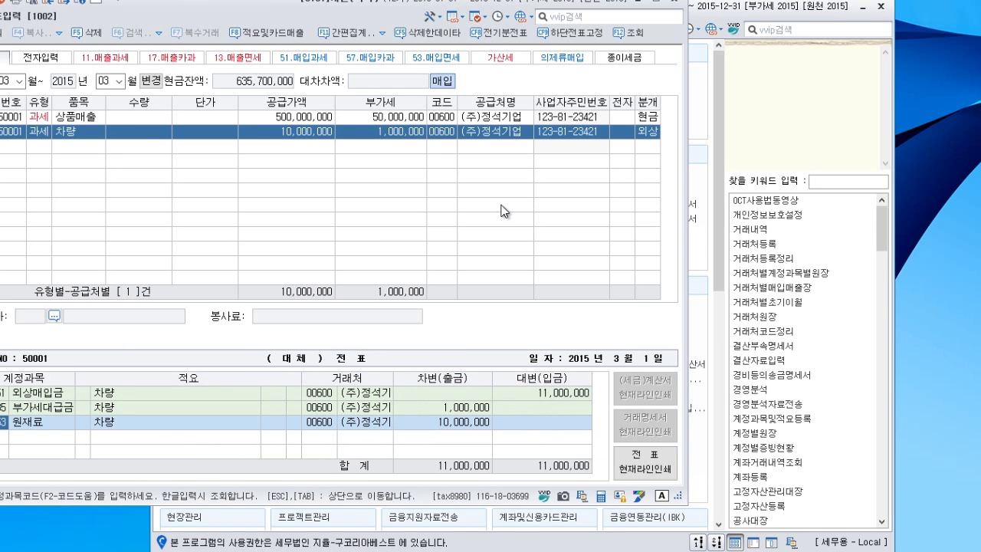
# - Change the voucher's 원재료 debit account to 208 차량운반구, save the 차량 entry and review its journal
pyautogui.write('208')
pyautogui.press('Return')
pyautogui.press('Return')
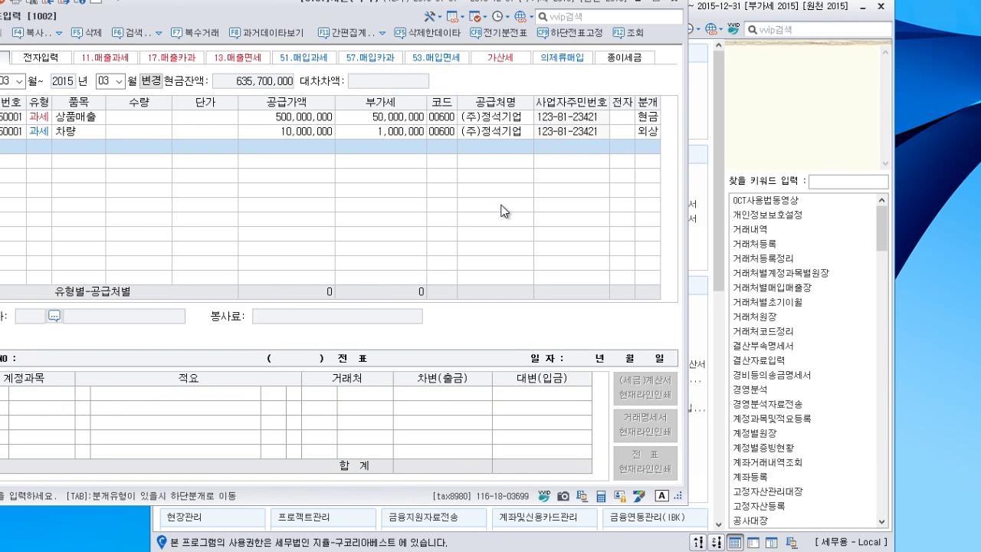
pyautogui.click(390, 132)
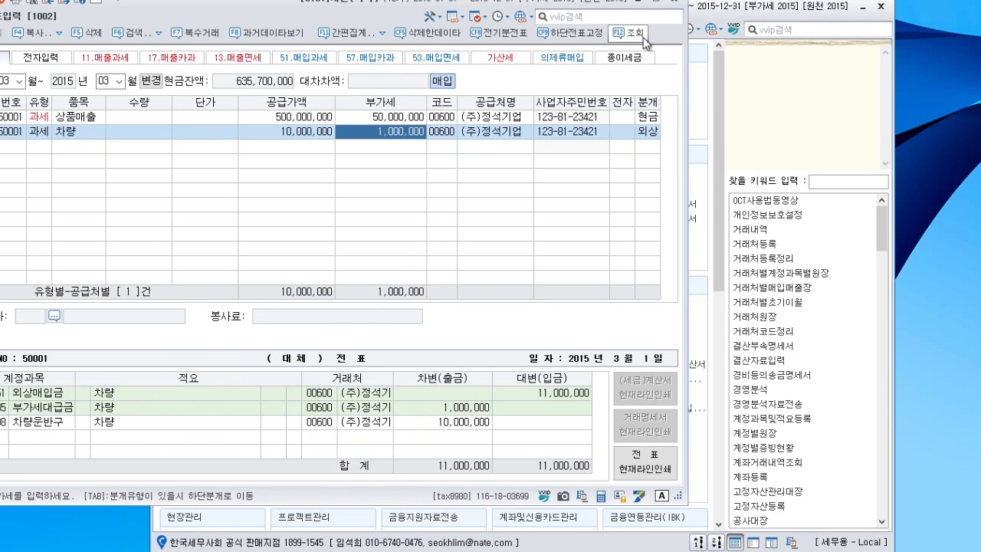
# - In fixed asset registration, add an asset named 차량 under account 0208 차량운반구 with acquisition date 2015-03-01
pyautogui.click(714, 13)
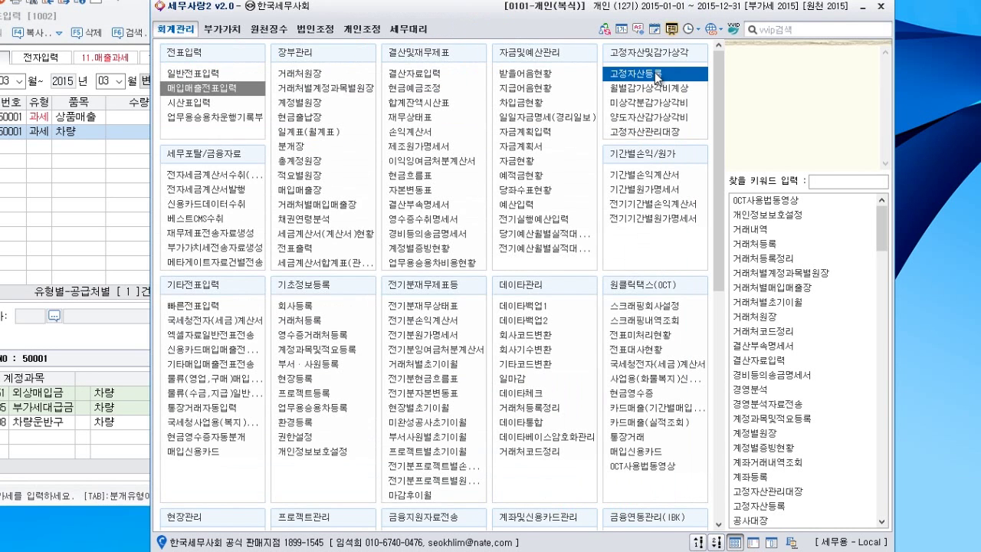
pyautogui.click(652, 75)
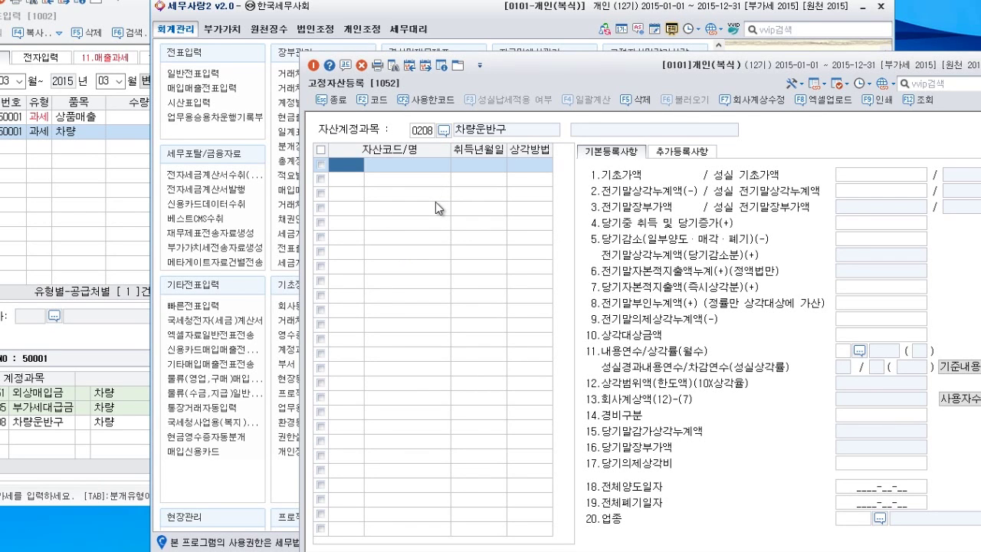
pyautogui.press('Return')
pyautogui.write('차량')
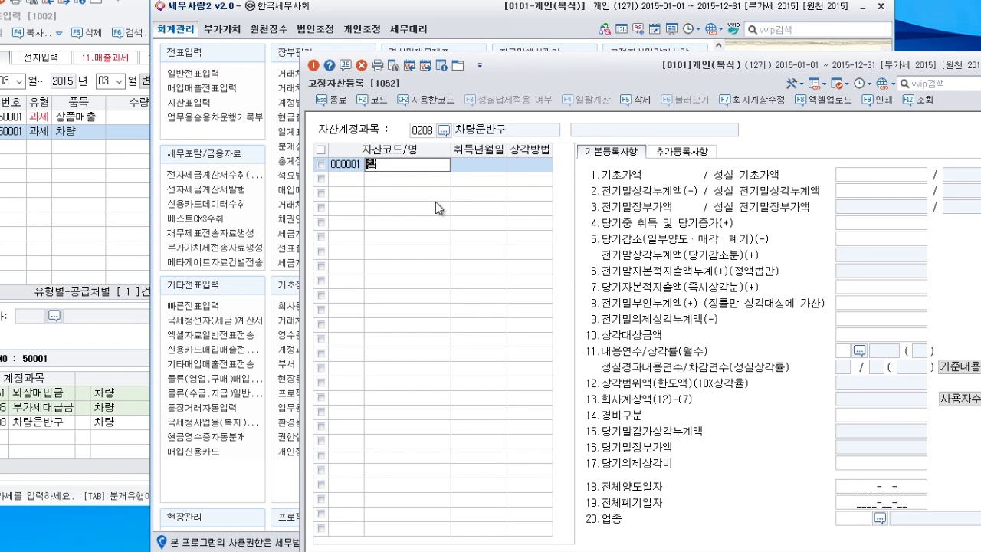
pyautogui.press('Return')
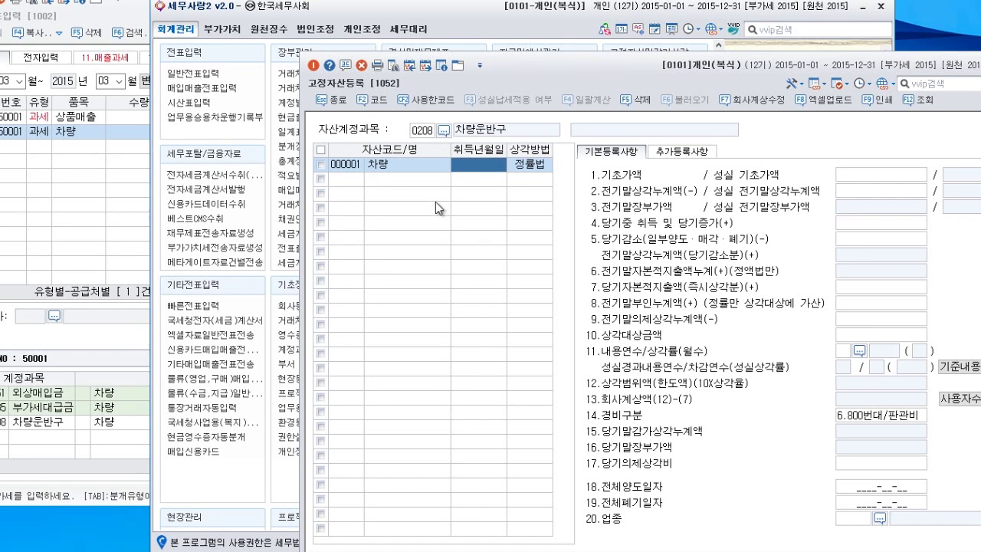
pyautogui.write('2015-')
pyautogui.write('03-01')
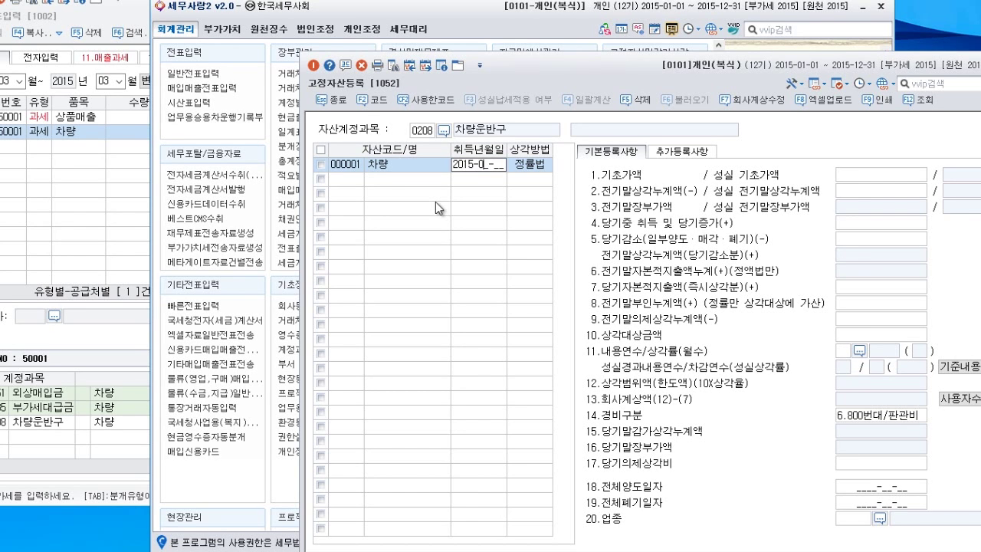
pyautogui.press('Return')
# - Set the 차량 asset's current-period acquisition amount (당기중 취득 및 당기증가) to 10,000,000 and its useful life to 5 years
pyautogui.press('Return')
pyautogui.press('Return')
pyautogui.press('Return')
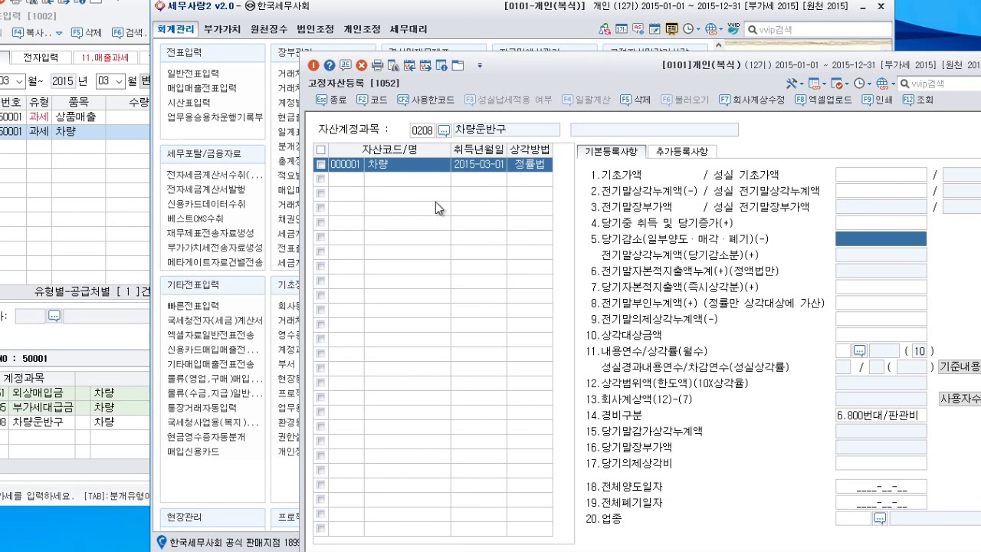
pyautogui.press('Up')
pyautogui.write('10000000')
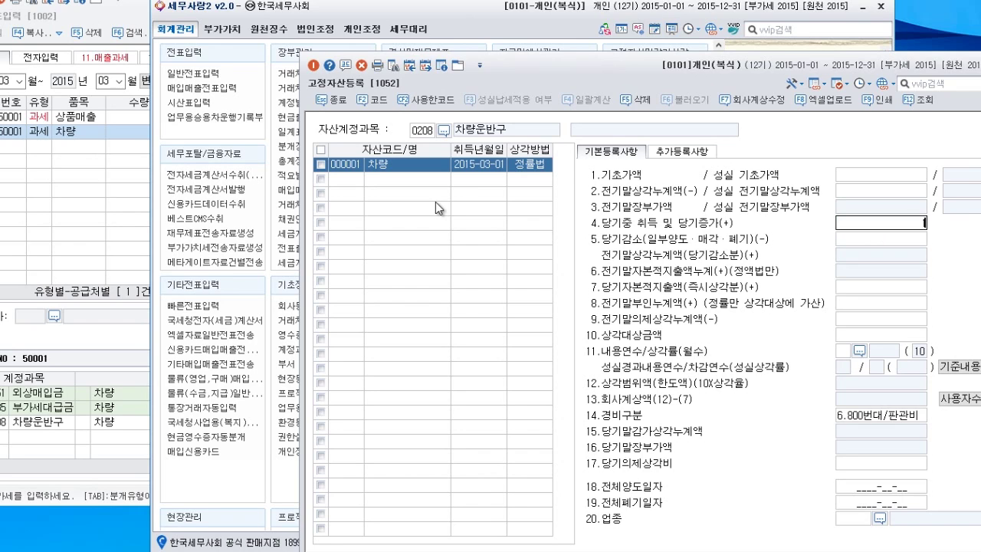
pyautogui.press('Return')
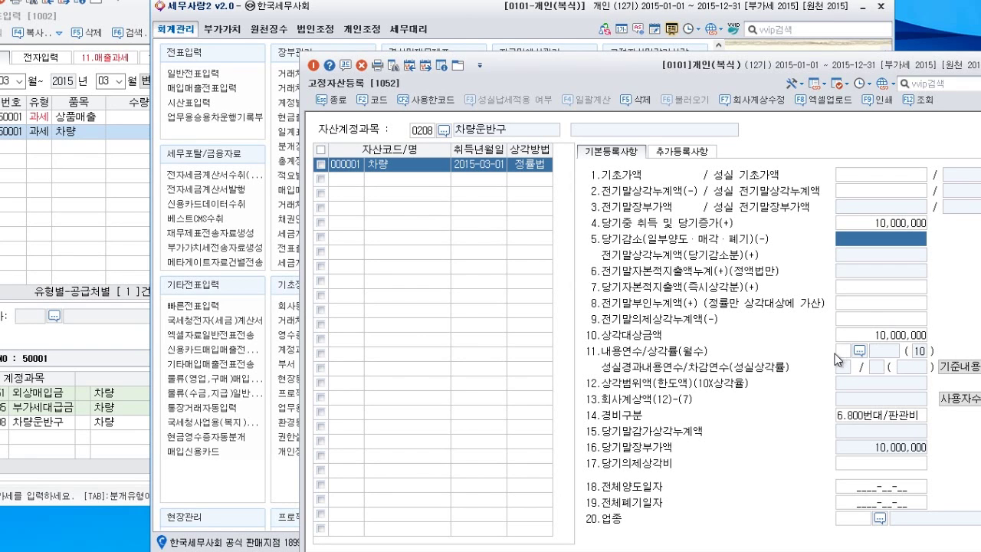
pyautogui.click(843, 351)
pyautogui.write('5')
pyautogui.press('Return')
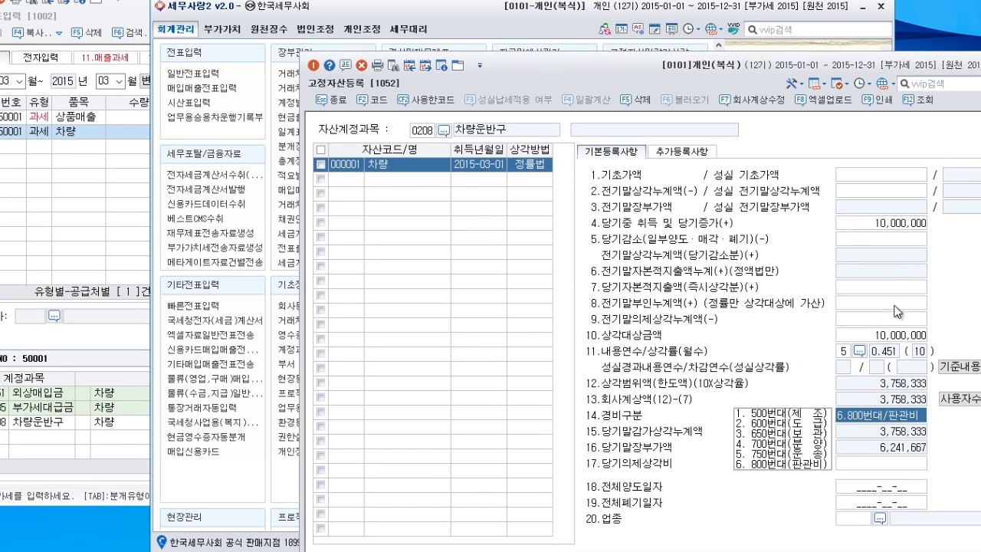
# - Set 고정자산 간편자동등록 사용 to 1.사용 in the accounting section of environment registration (환경등록) and close the form
pyautogui.click(33, 153)
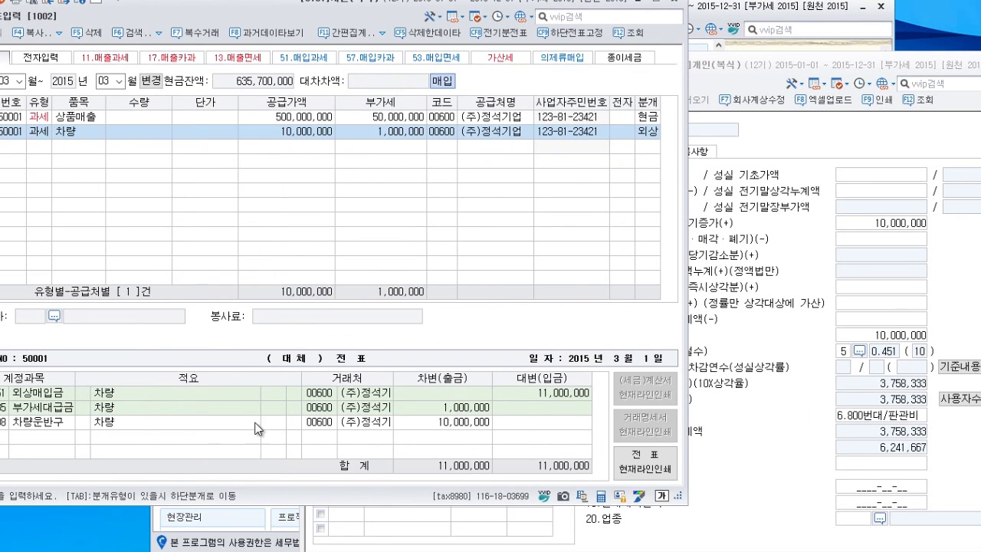
pyautogui.click(280, 544)
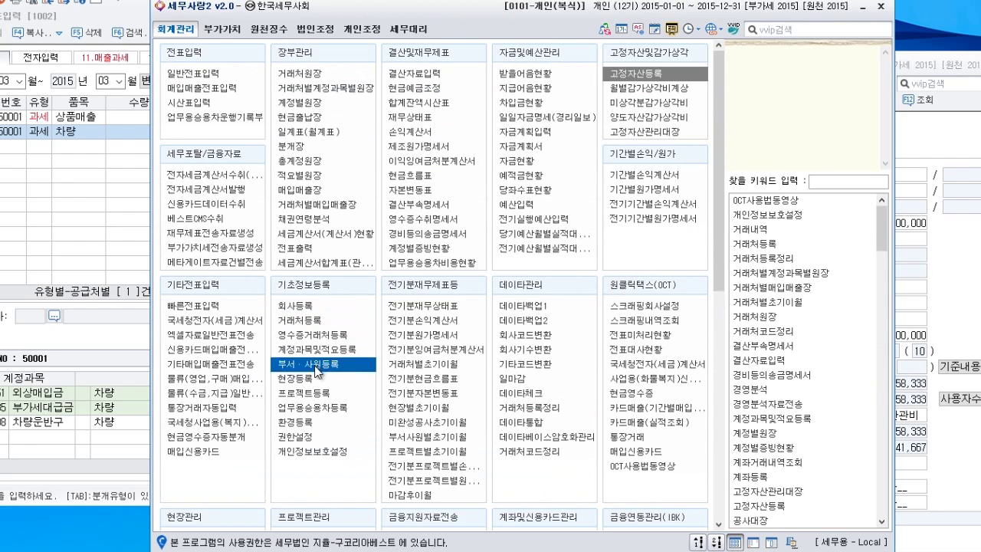
pyautogui.click(314, 427)
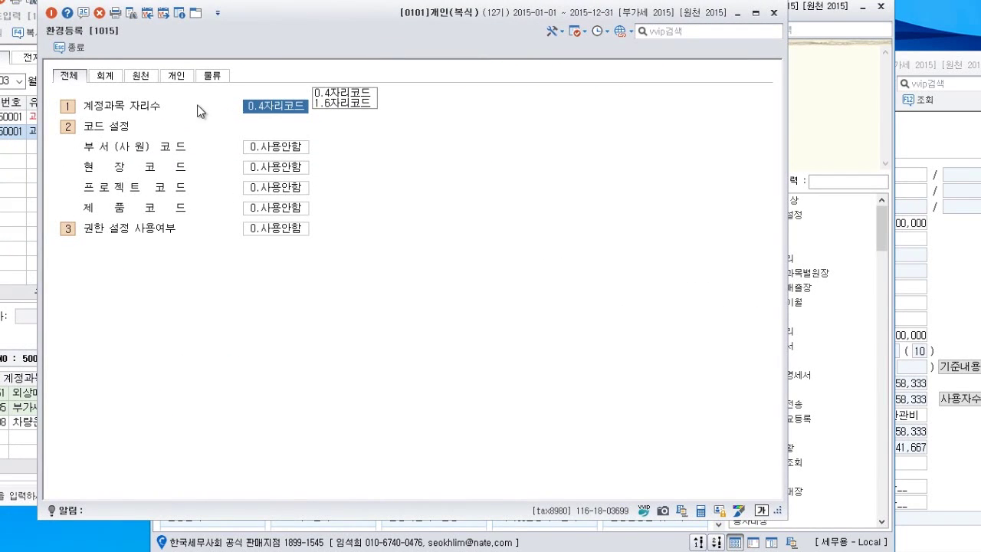
pyautogui.click(105, 76)
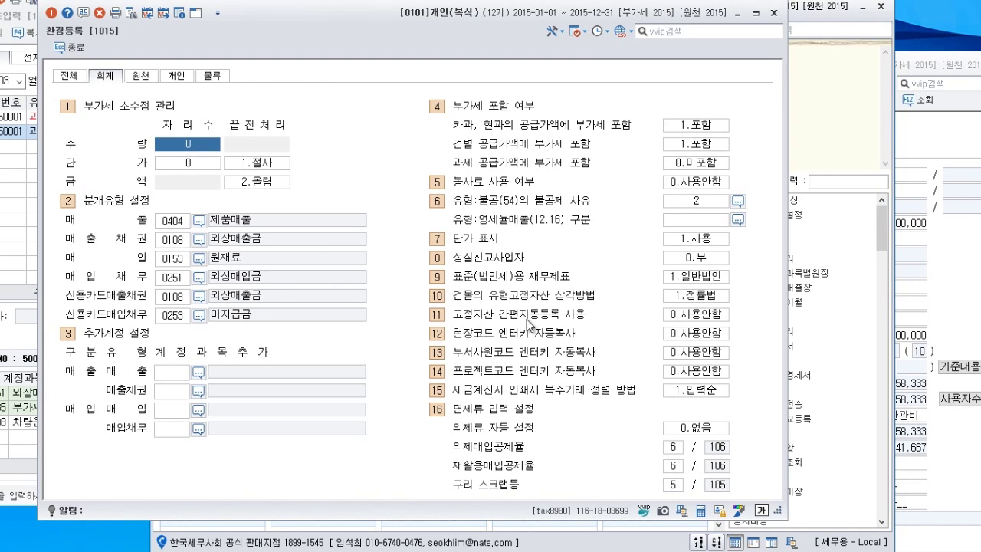
pyautogui.click(701, 320)
pyautogui.click(646, 312)
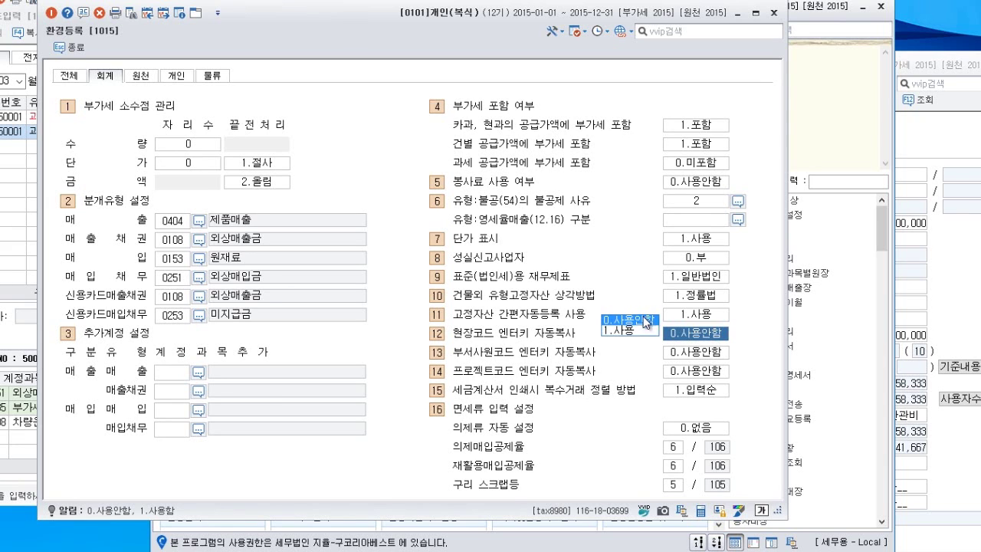
pyautogui.click(774, 12)
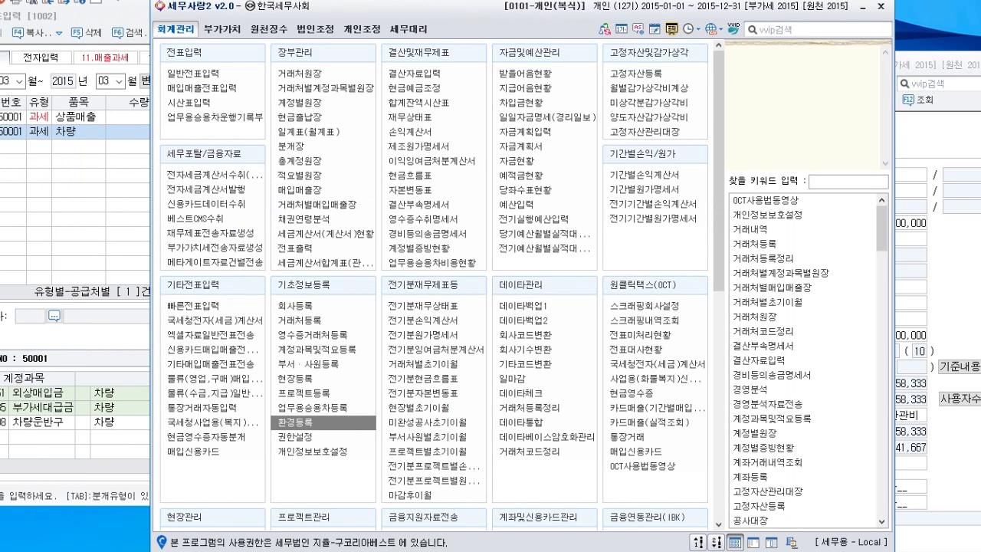
# - Back in the March voucher entry, add a taxable purchase (type 51) for item 차량2222 with a supply amount of 5,000,000
pyautogui.click(77, 145)
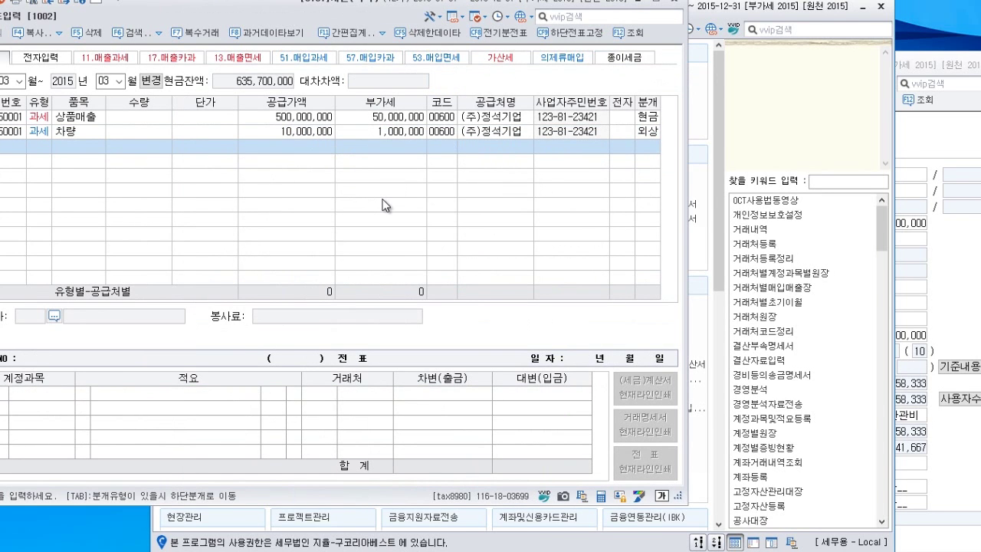
pyautogui.press('Return')
pyautogui.write('51')
pyautogui.write('차')
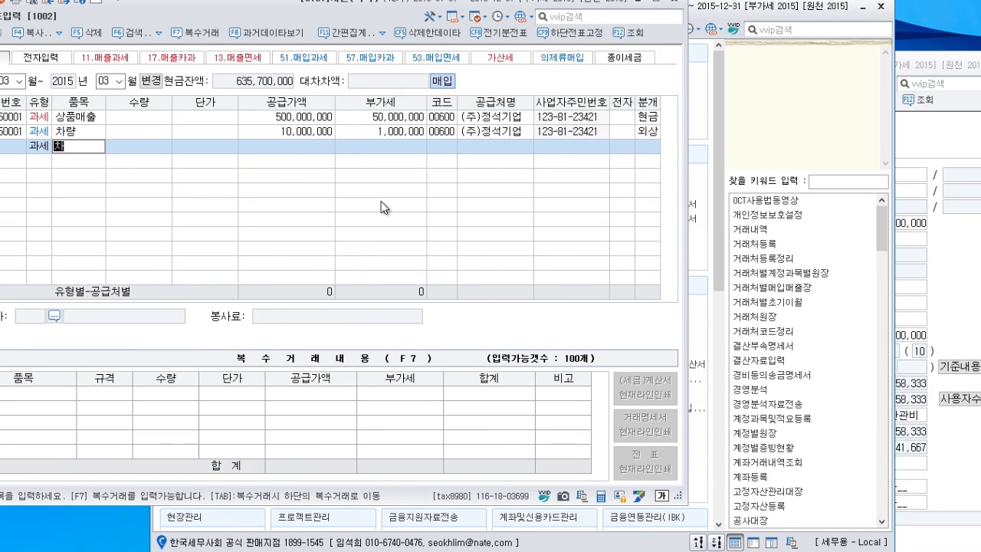
pyautogui.write('량2222')
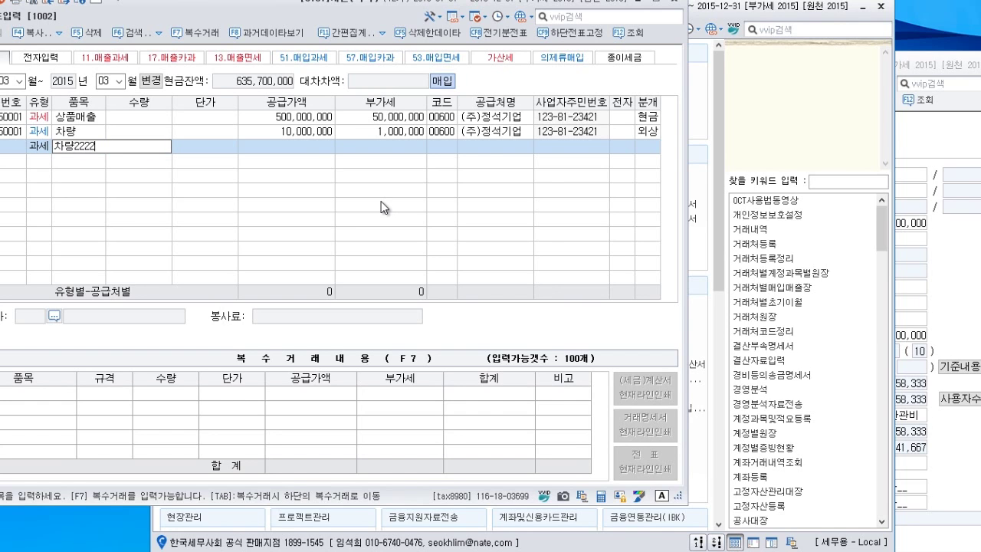
pyautogui.press('Return')
pyautogui.press('Return')
pyautogui.press('Return')
pyautogui.write('5000000')
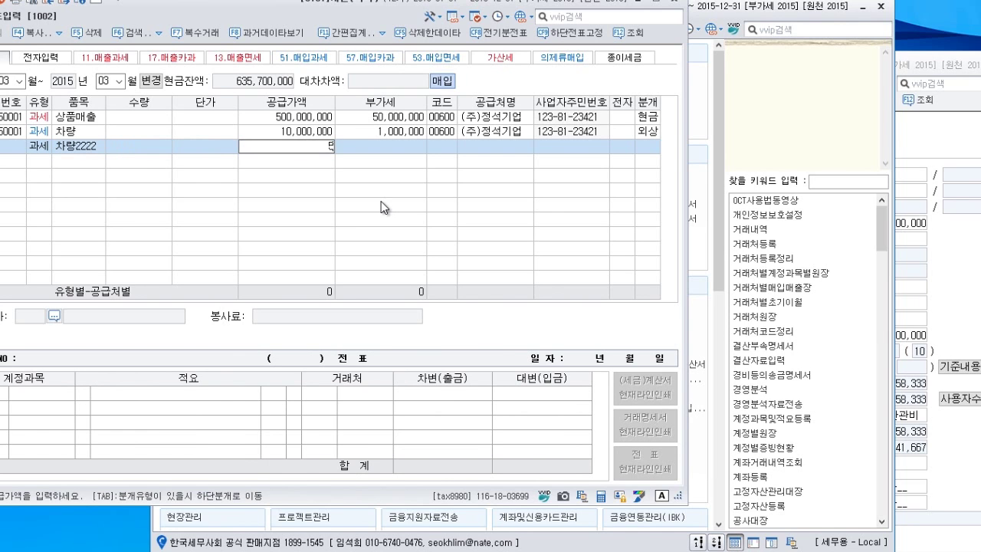
pyautogui.press('Return')
pyautogui.press('Return')
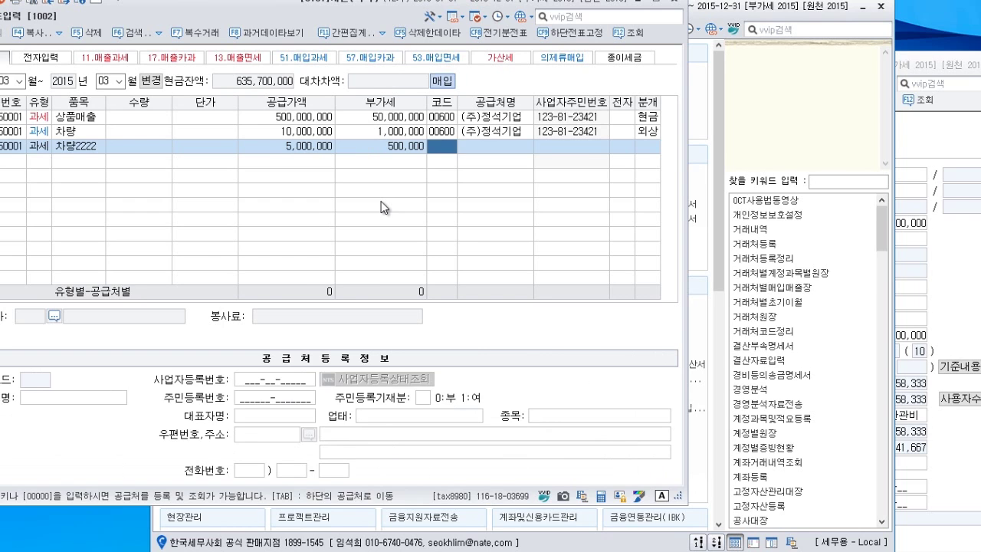
# - Complete the 차량2222 purchase with supplier (주)정석기업, journal type 외상 and debit account 차량운반구, bringing up the quick fixed asset registration
pyautogui.press('Return')
pyautogui.press('Return')
pyautogui.press('Return')
pyautogui.write('2222')
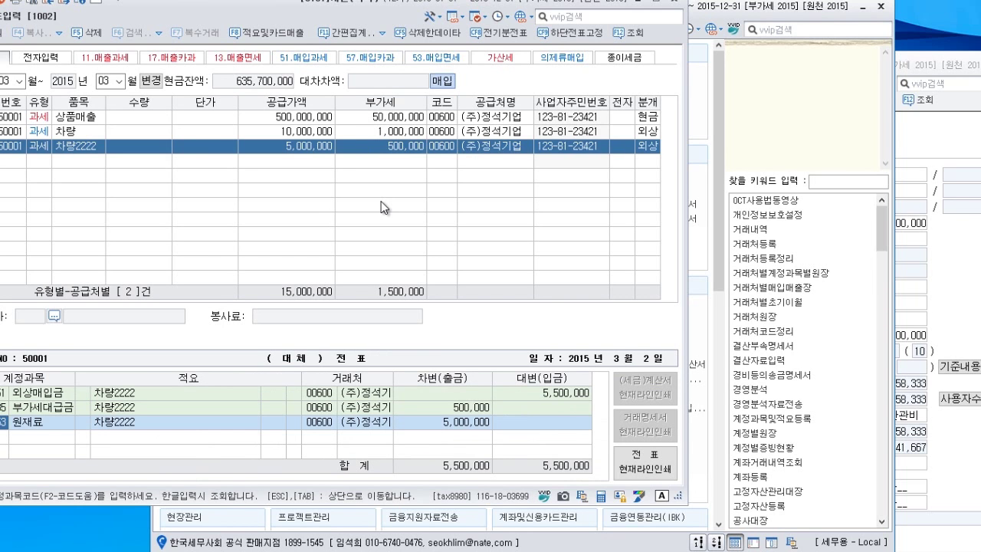
pyautogui.press('Return')
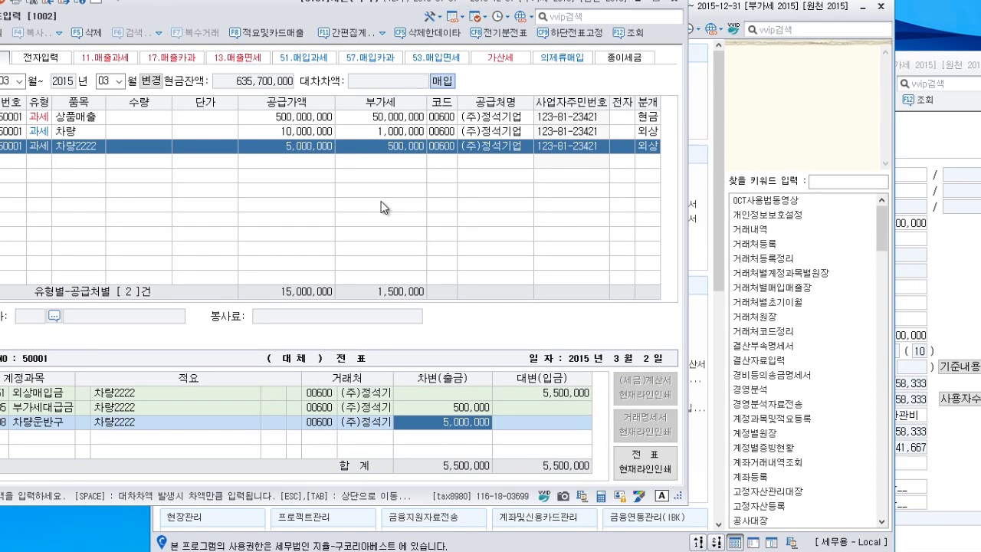
pyautogui.press('Return')
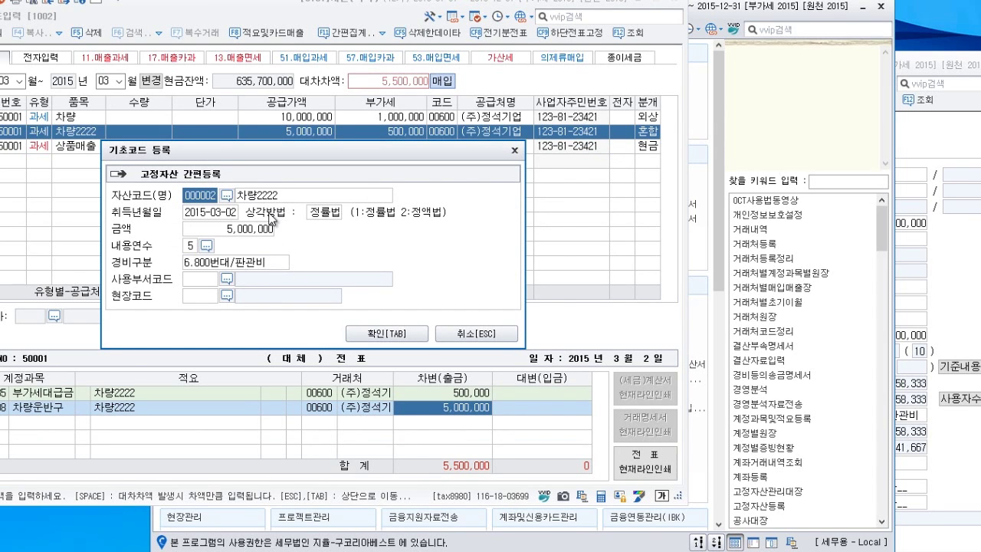
# - Register 차량2222 as a fixed asset using 정률법, amount 5,000,000, useful life 5 years and expense class 6.800번대/판관비
pyautogui.press('Return')
pyautogui.press('Return')
pyautogui.press('Return')
pyautogui.press('Return')
pyautogui.press('Return')
pyautogui.press('Return')
pyautogui.press('Return')
pyautogui.press('Return')
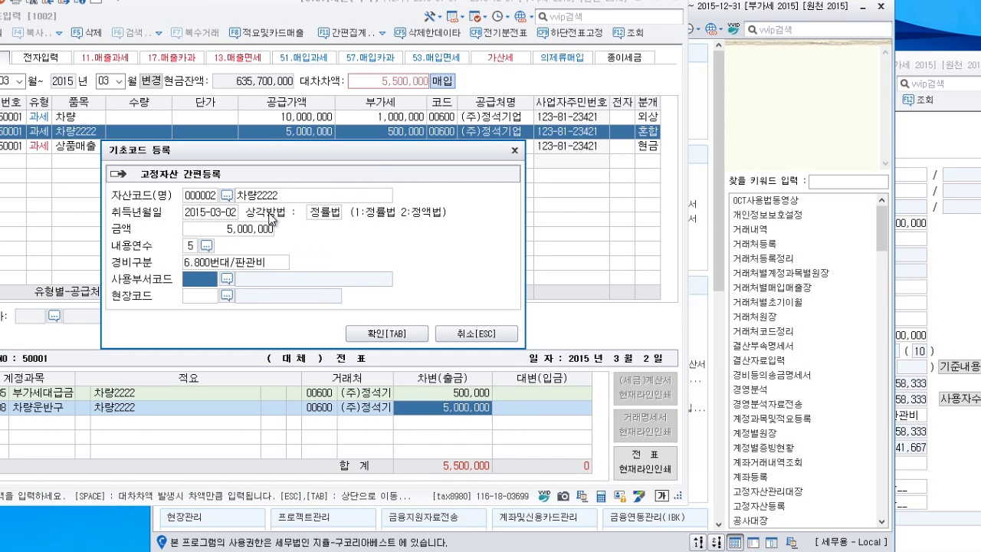
pyautogui.click(386, 340)
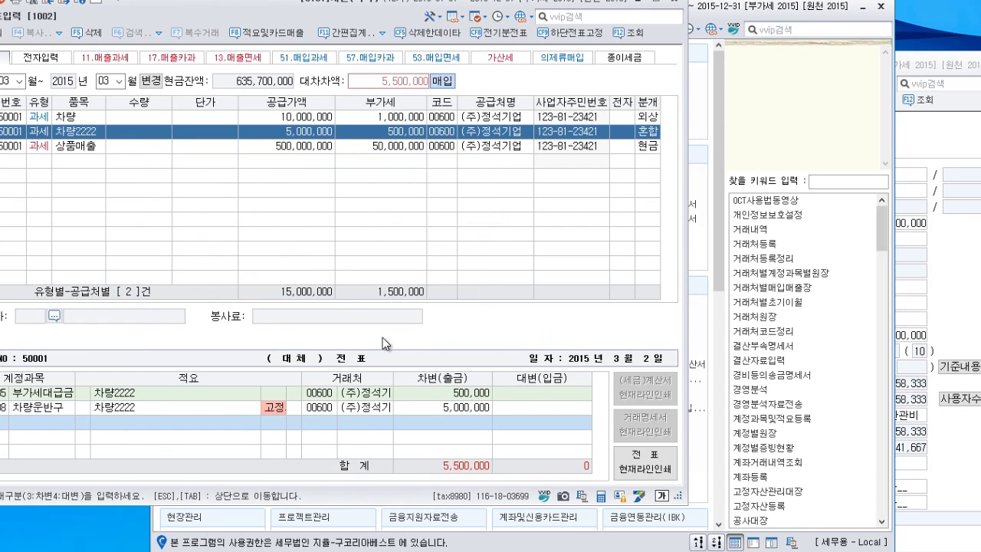
# - Balance the 차량2222 purchase voucher with a credit line to account code 253 and return to its purchase row
pyautogui.write('4253')
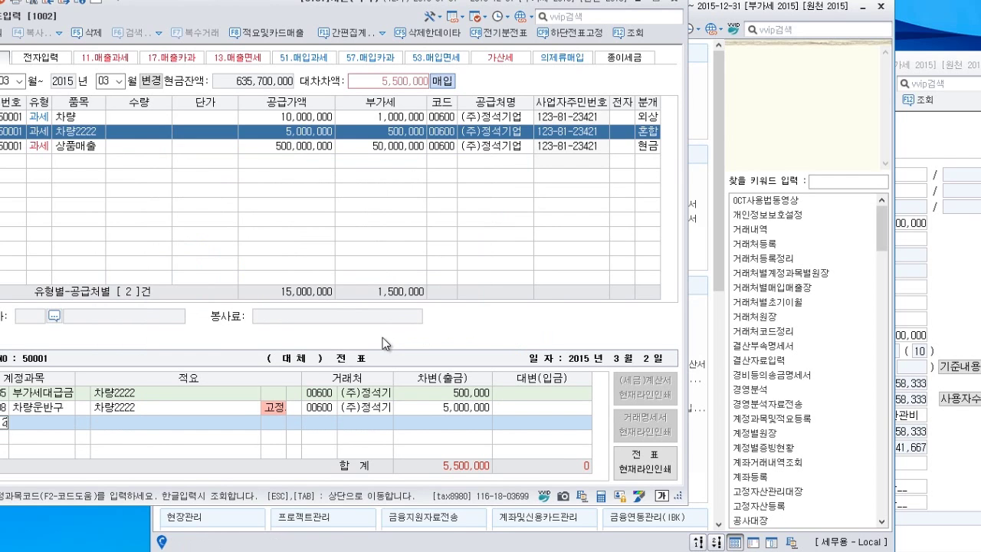
pyautogui.press('Return')
pyautogui.press('Return')
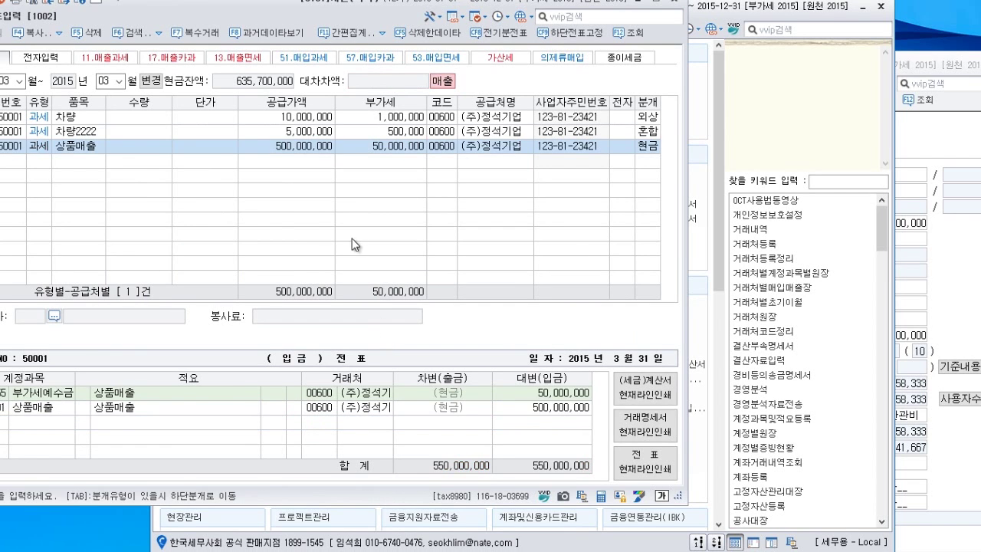
pyautogui.click(101, 131)
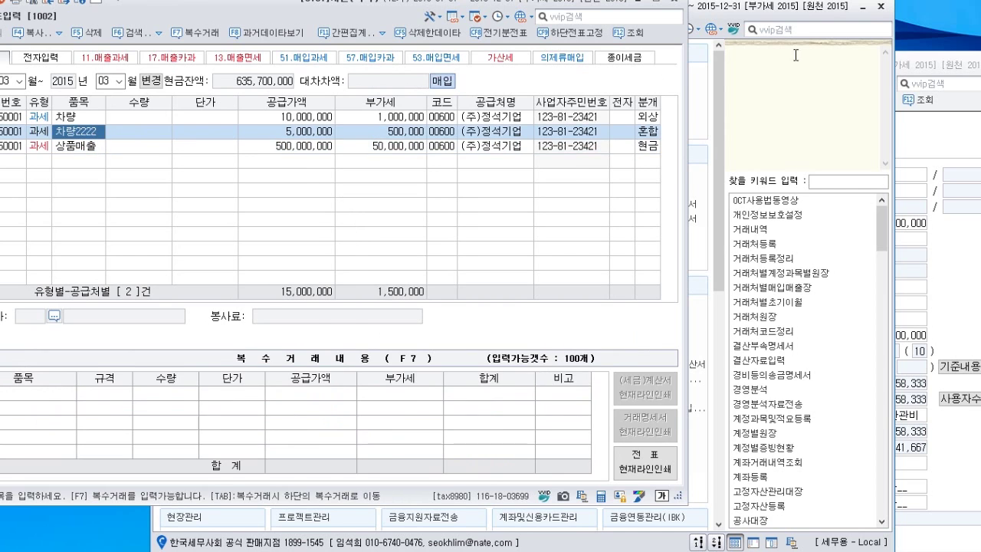
# - Close and reopen the fixed asset registration form (고정자산등록), then load the assets of account 0208 차량운반구
pyautogui.click(951, 137)
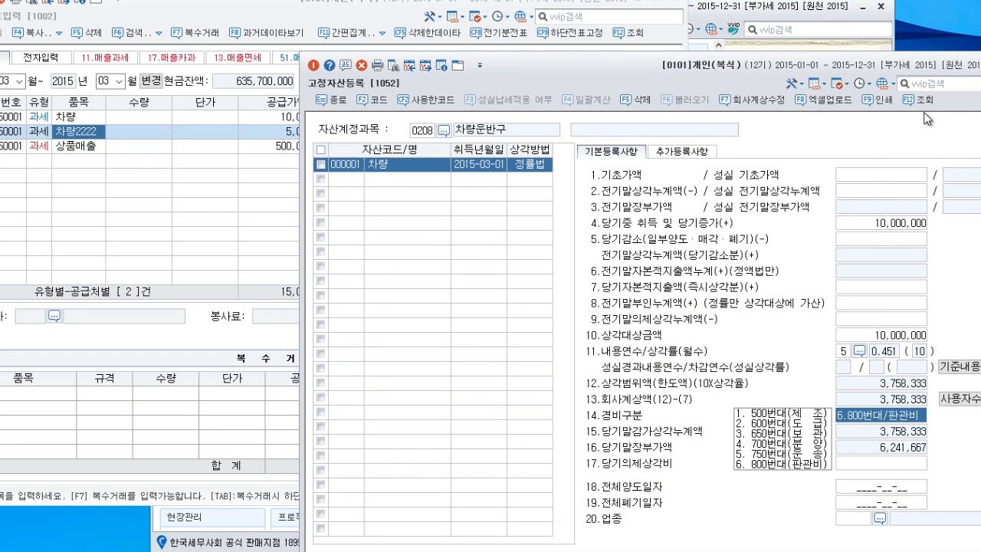
pyautogui.press('Escape')
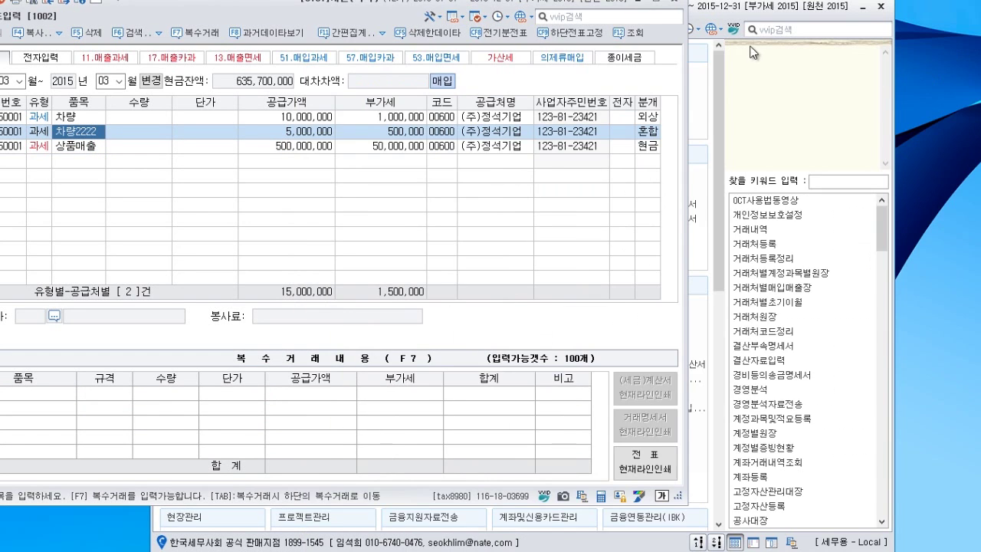
pyautogui.click(725, 21)
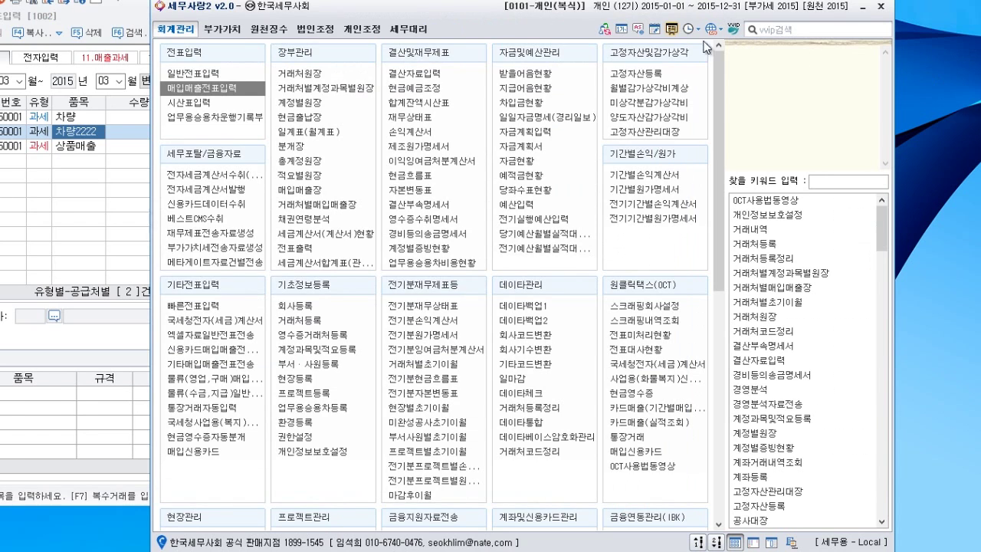
pyautogui.click(666, 74)
pyautogui.write('208')
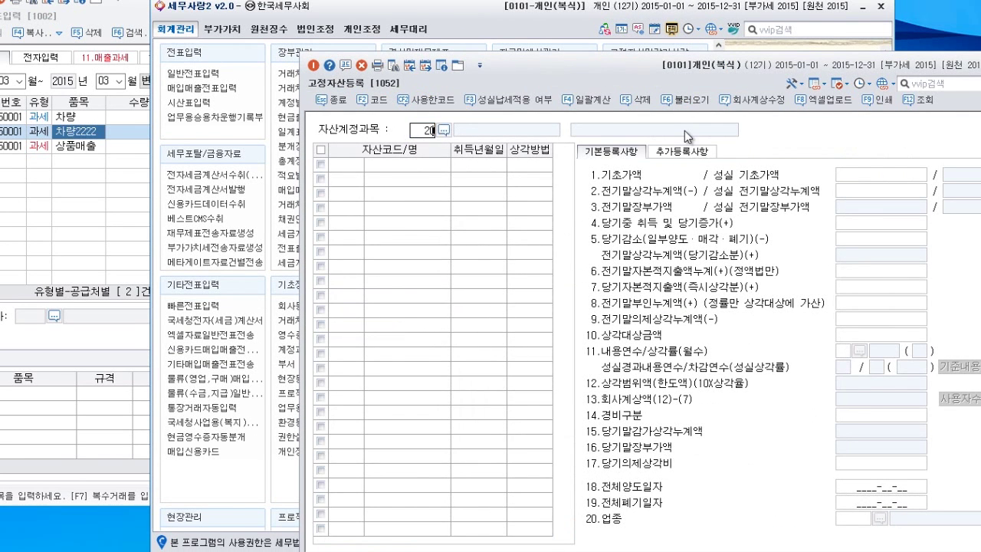
pyautogui.press('Return')
# - Calculate depreciation for the 차량2222 asset by confirming its useful life of 5 years
pyautogui.click(409, 181)
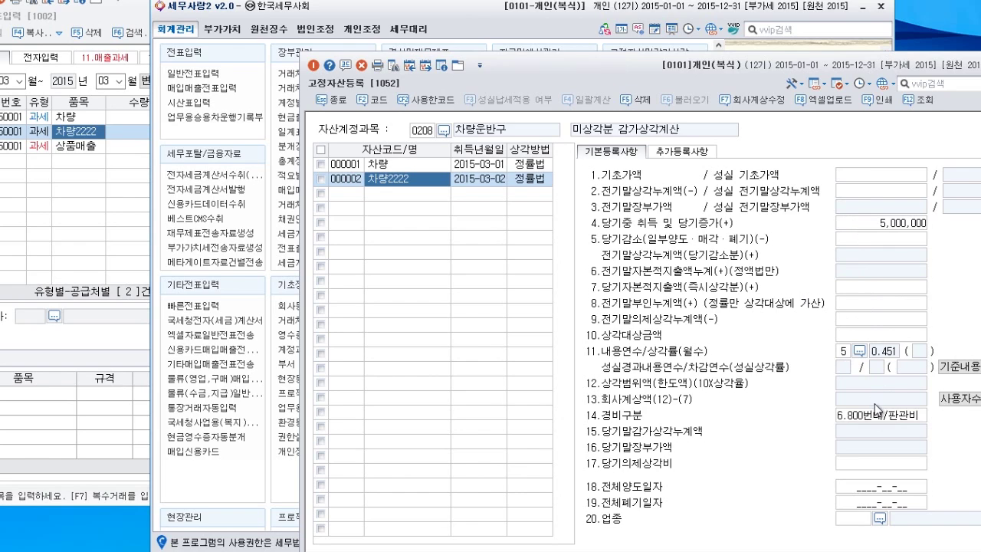
pyautogui.click(844, 355)
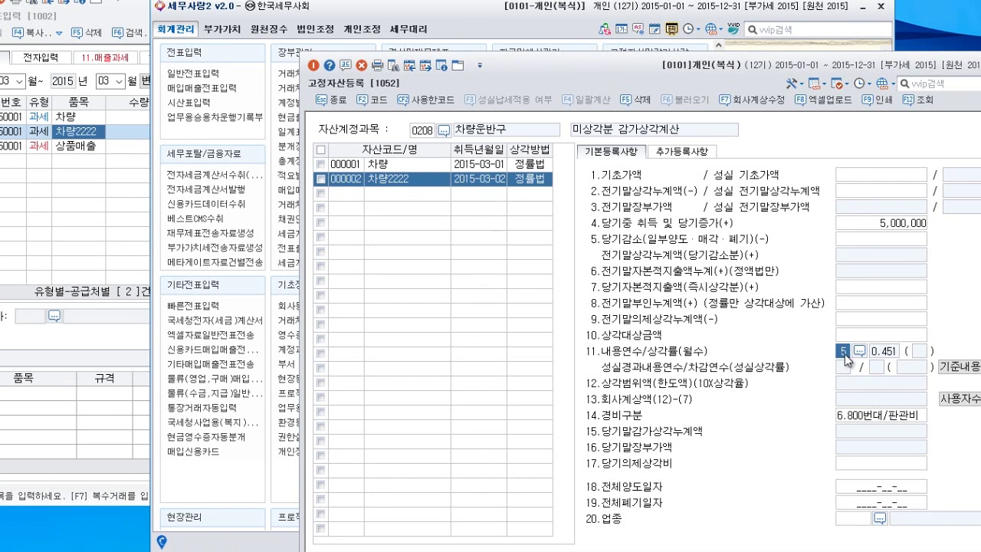
pyautogui.press('Return')
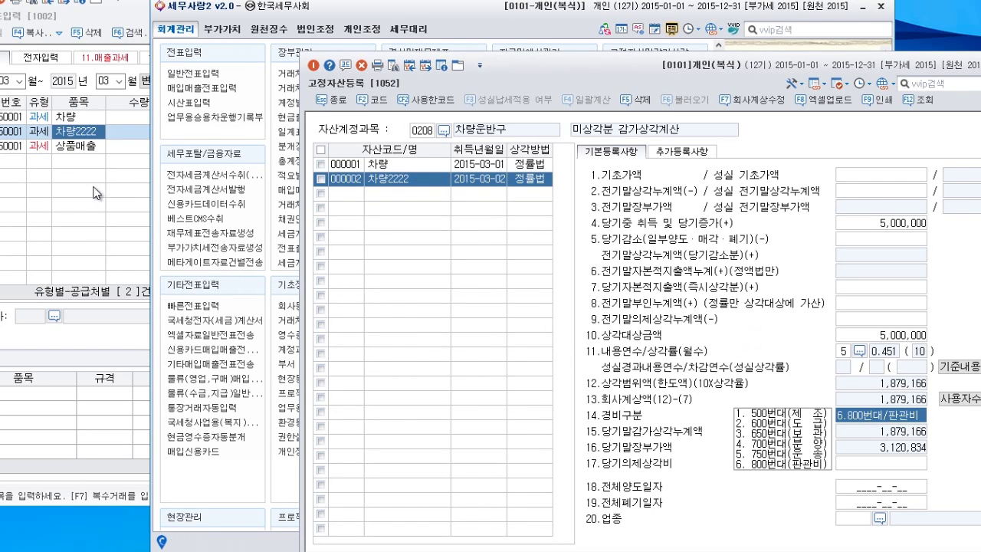
# - Set the full transfer date (전체양도일자) of the 차량2222 asset to 2015-10-05
pyautogui.click(861, 486)
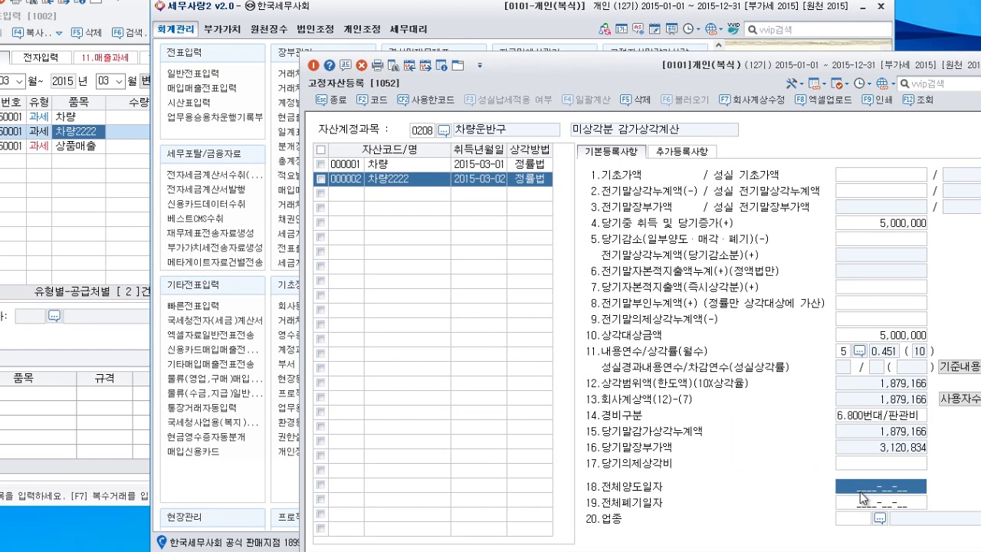
pyautogui.write('201')
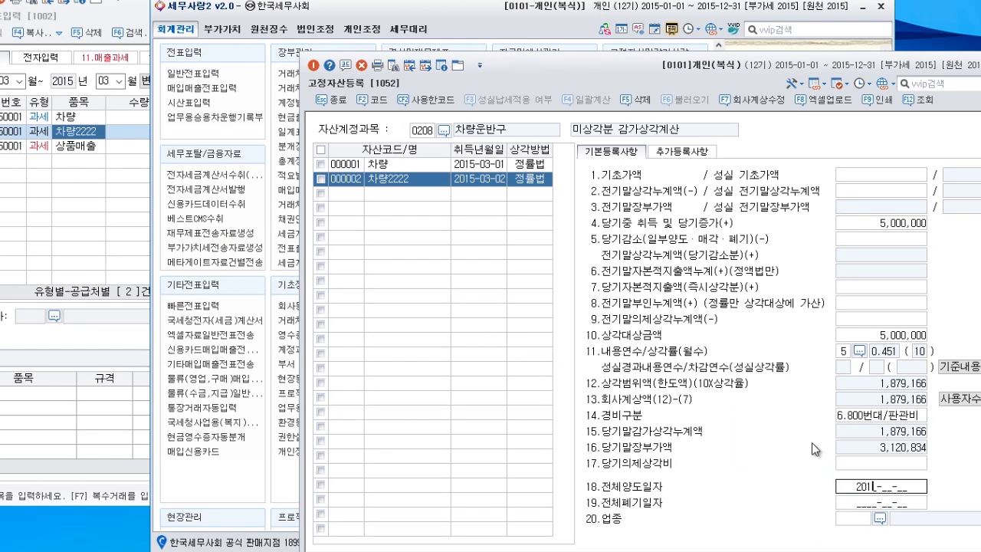
pyautogui.write('5-10-')
pyautogui.write('05')
pyautogui.press('Return')
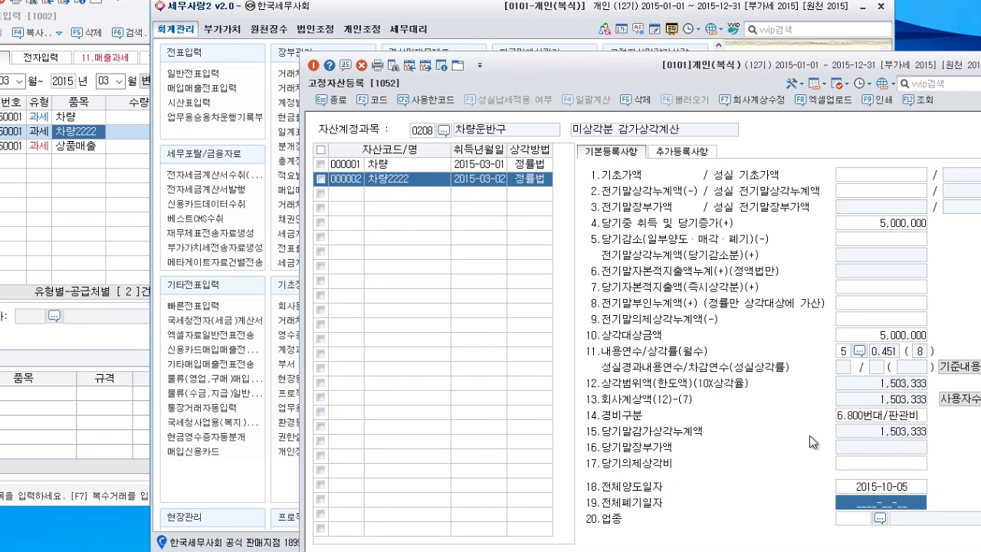
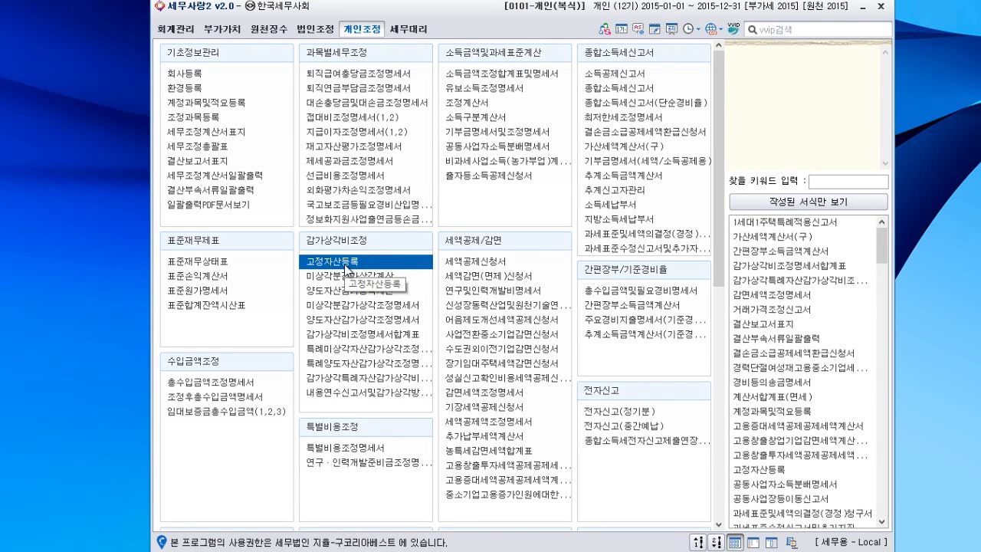
# - Open fixed asset registration (고정자산등록) from the individual tax adjustment section (개인조정) and load account 0212 비품
pyautogui.doubleClick(347, 262)
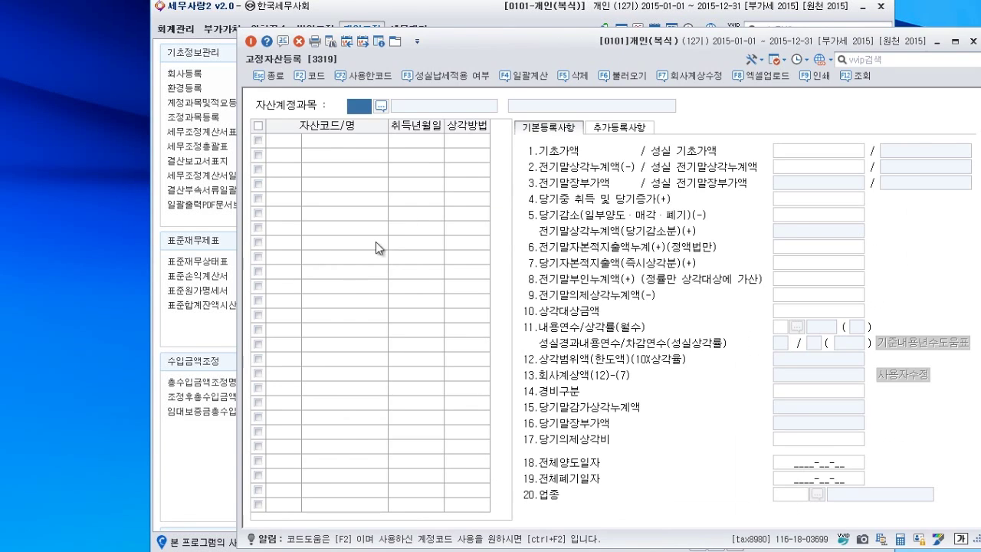
pyautogui.moveTo(549, 45); pyautogui.dragTo(536, 27)
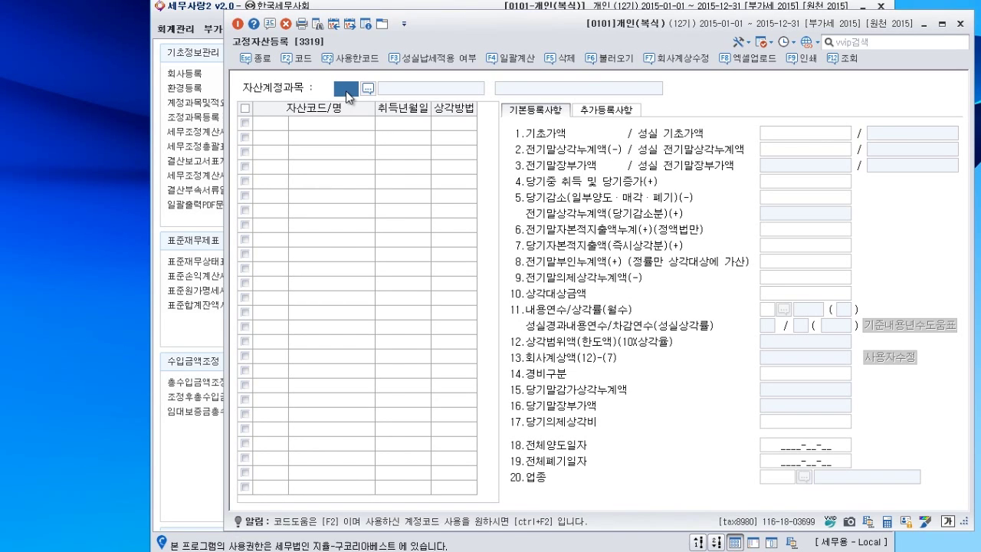
pyautogui.write('0212')
pyautogui.press('Return')
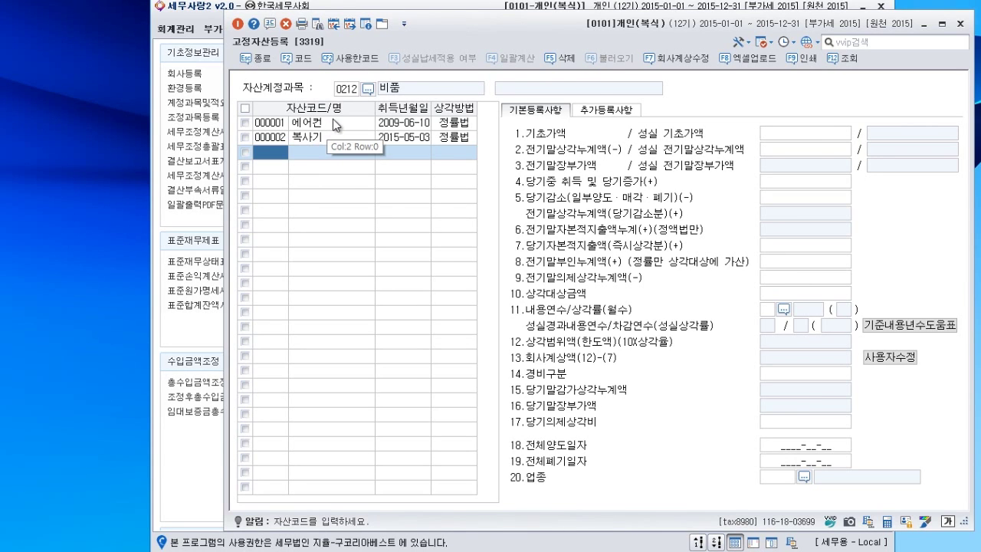
# - Examine the 에어컨 and 복사기 records, including 복사기's acquisition amount, capital expenditure, prior-period depreciation, booked depreciation, expense class and useful life
pyautogui.click(332, 122)
pyautogui.click(338, 142)
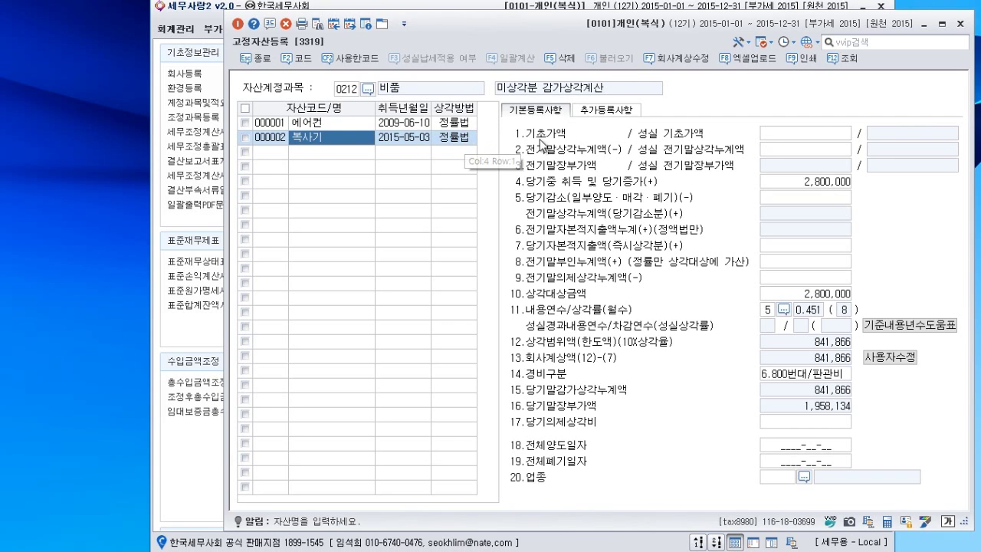
pyautogui.click(349, 124)
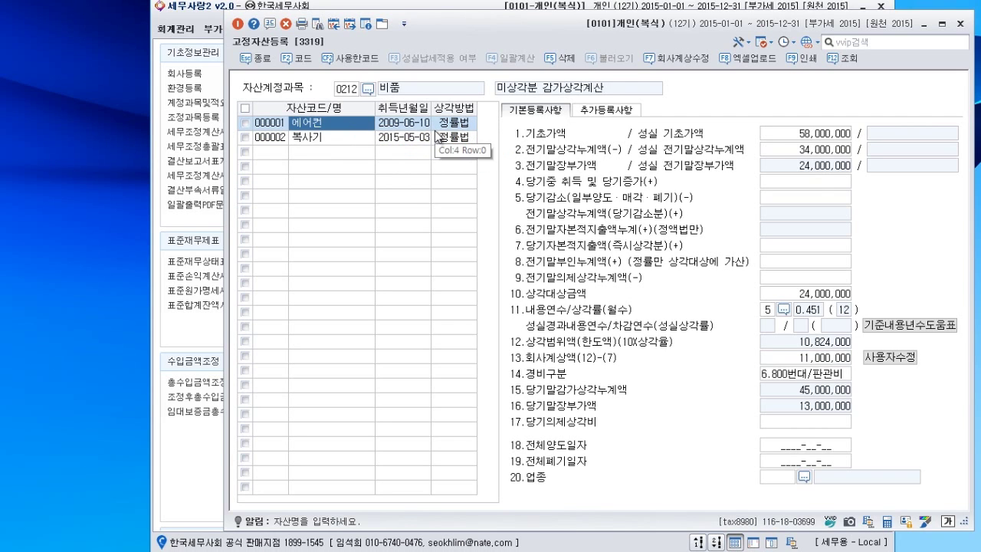
pyautogui.click(348, 141)
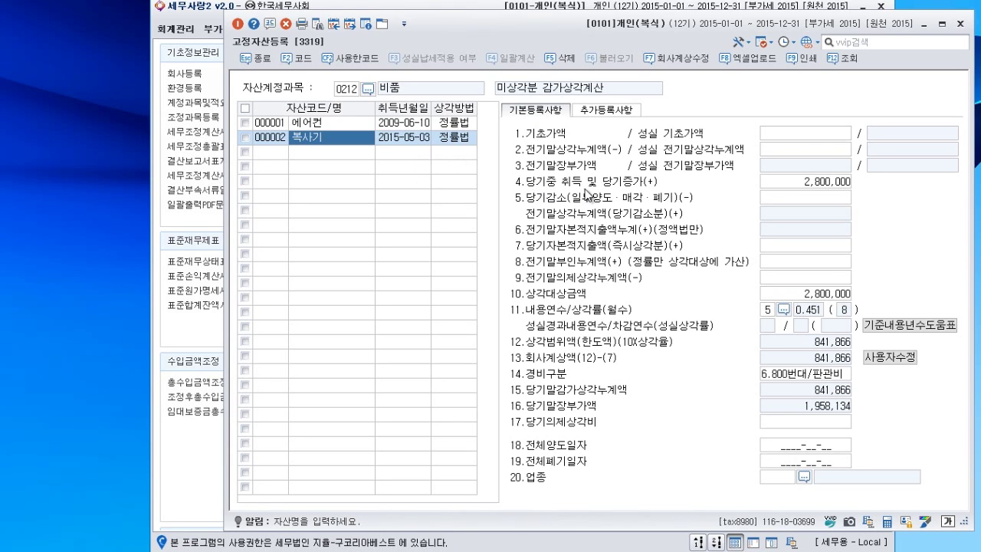
pyautogui.click(826, 184)
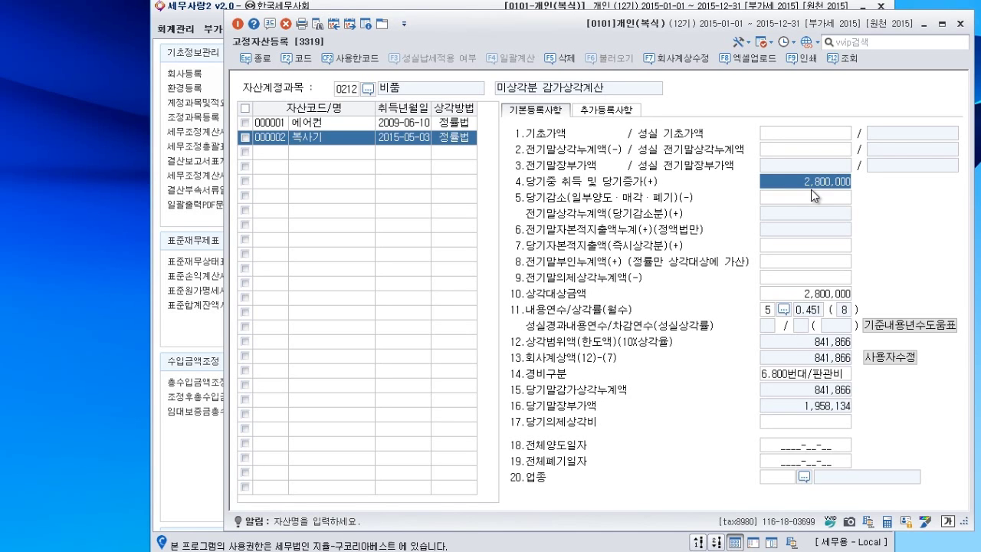
pyautogui.click(803, 248)
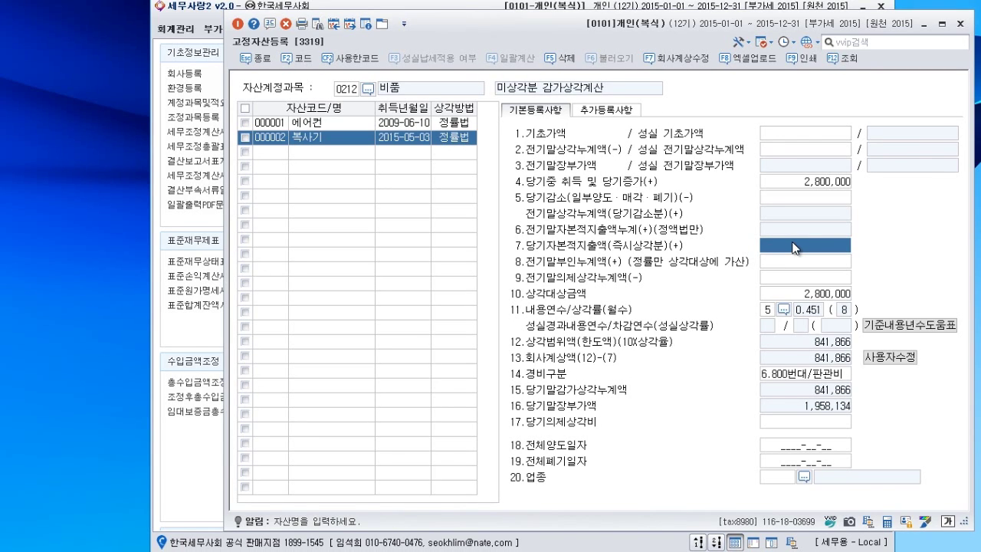
pyautogui.press('Return')
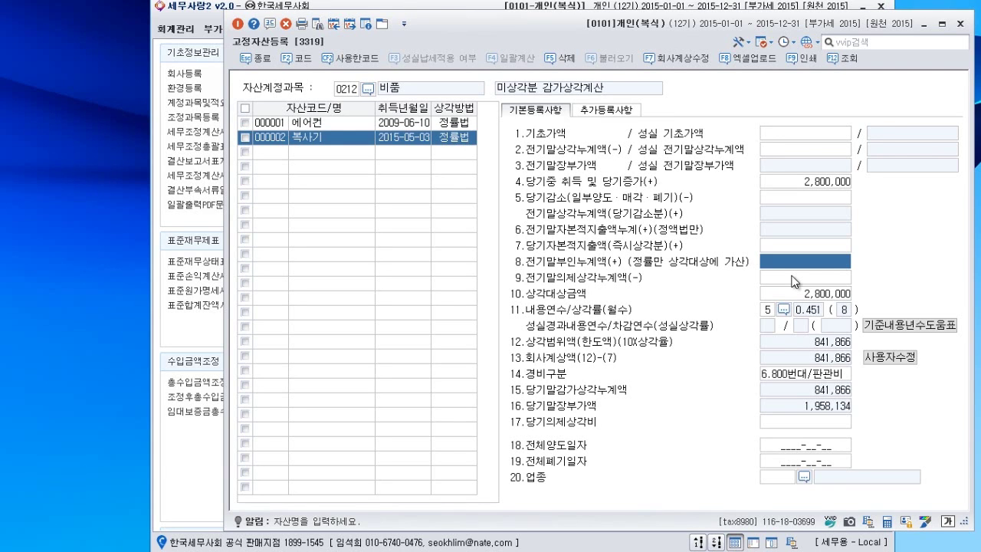
pyautogui.click(792, 281)
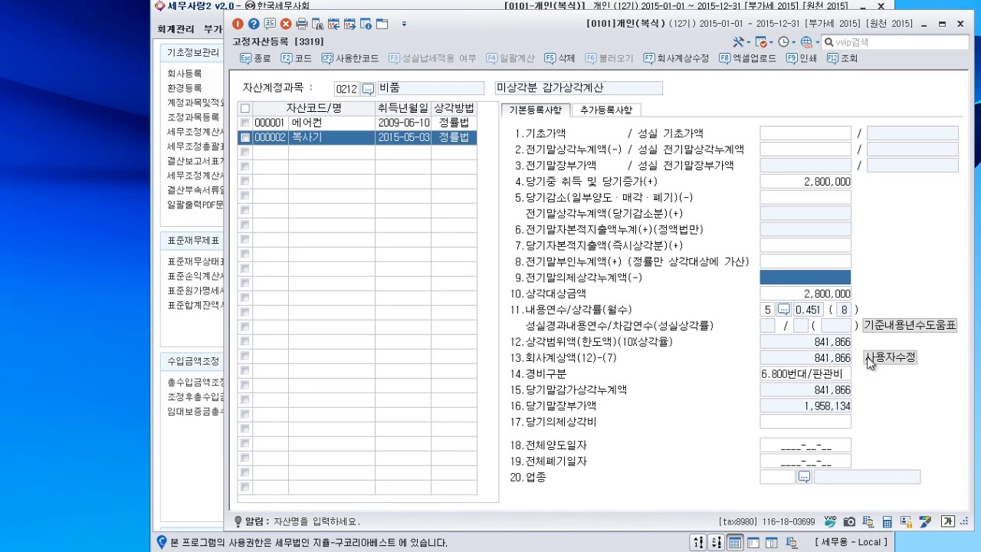
pyautogui.click(892, 358)
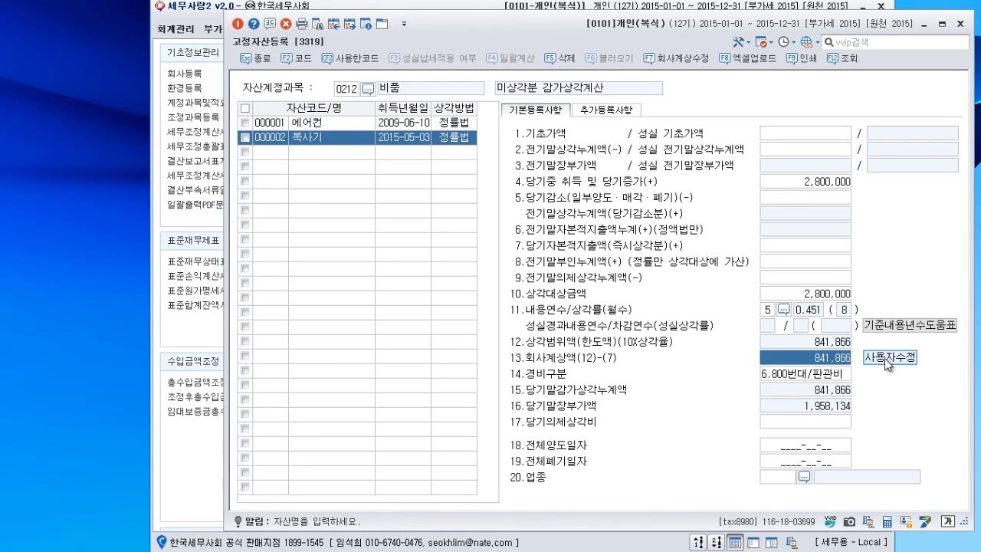
pyautogui.click(837, 381)
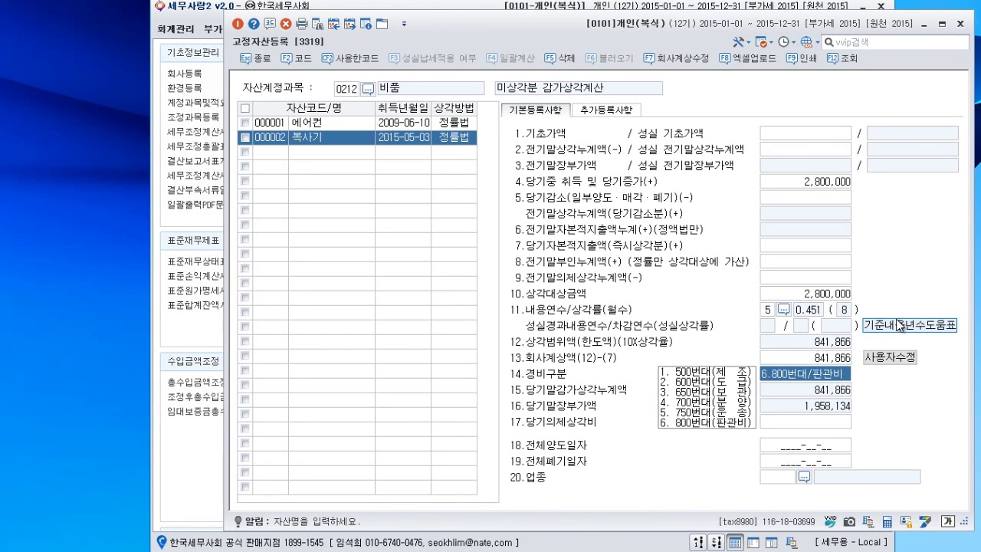
pyautogui.click(767, 311)
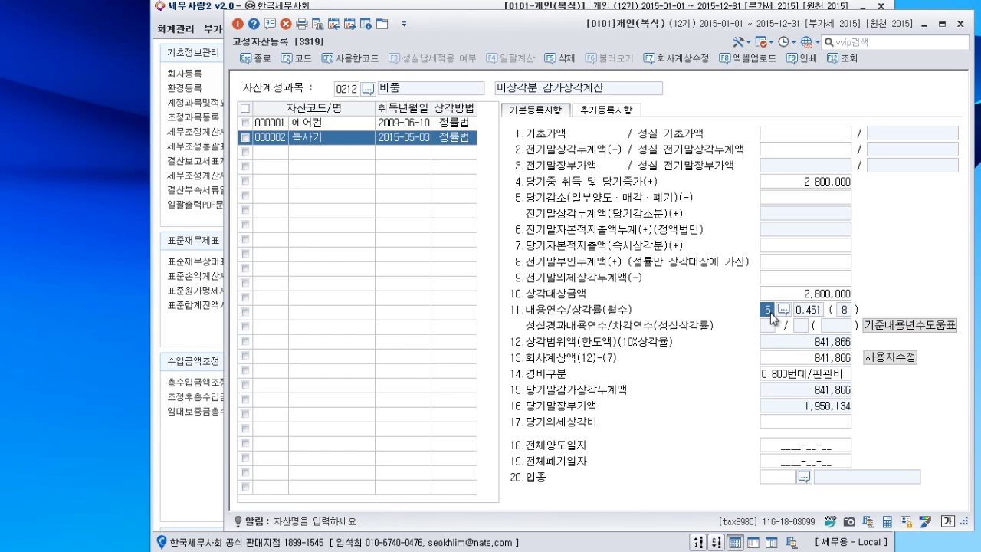
# - Consult the standard useful life reference (기준내용년수도움표) for intangible assets and buildings, and read through the full industry table
pyautogui.click(910, 326)
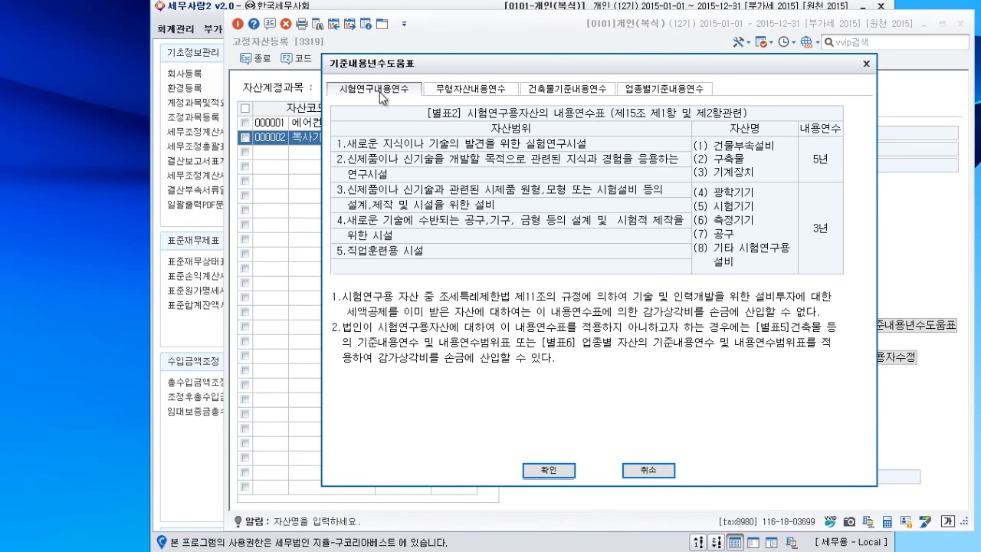
pyautogui.click(482, 90)
pyautogui.click(576, 91)
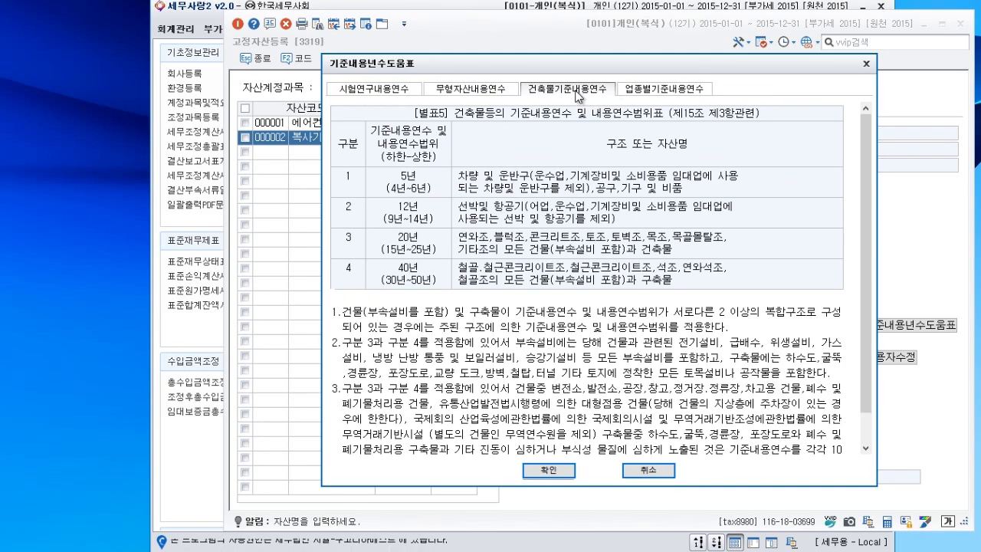
pyautogui.click(664, 90)
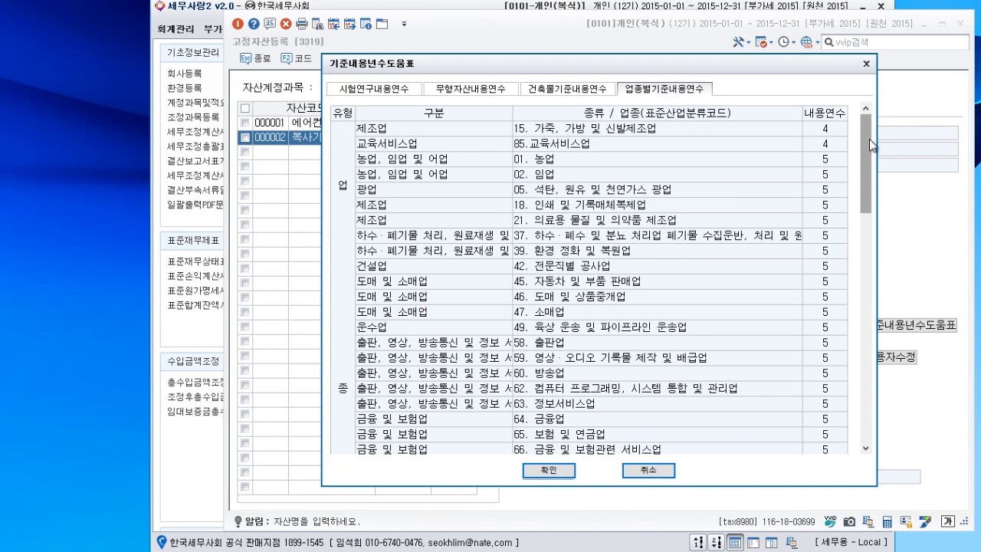
pyautogui.moveTo(867, 134); pyautogui.dragTo(871, 414)
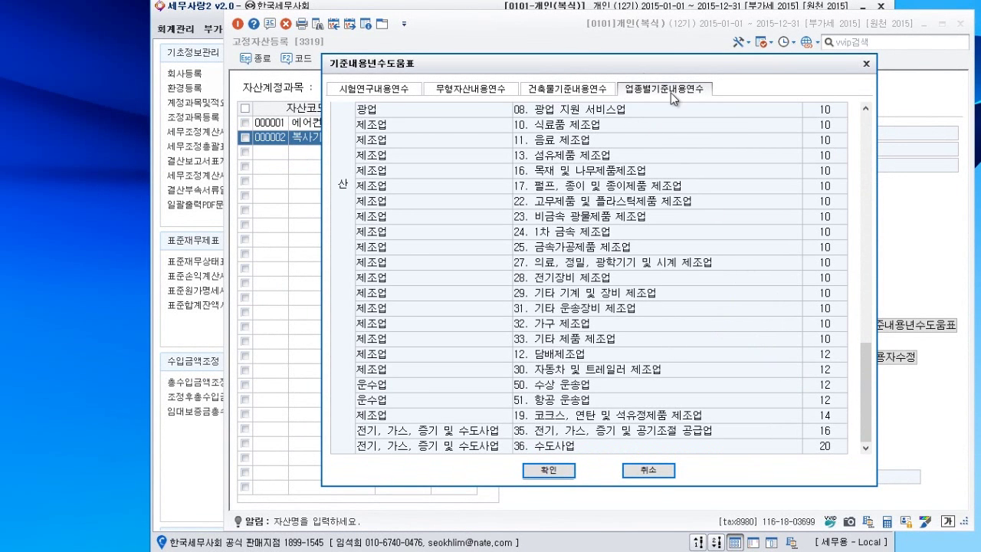
pyautogui.moveTo(866, 392); pyautogui.dragTo(863, 351)
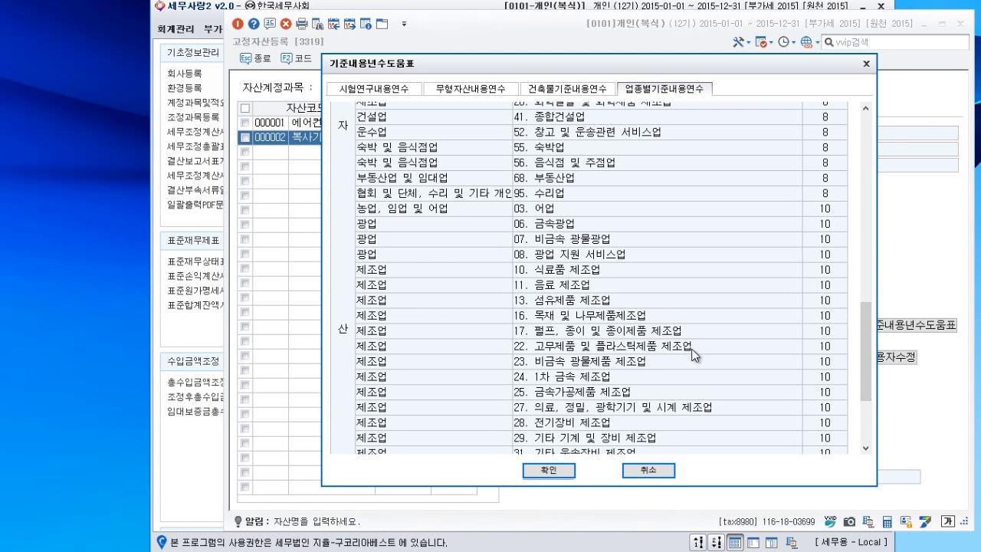
pyautogui.moveTo(866, 374); pyautogui.dragTo(866, 184)
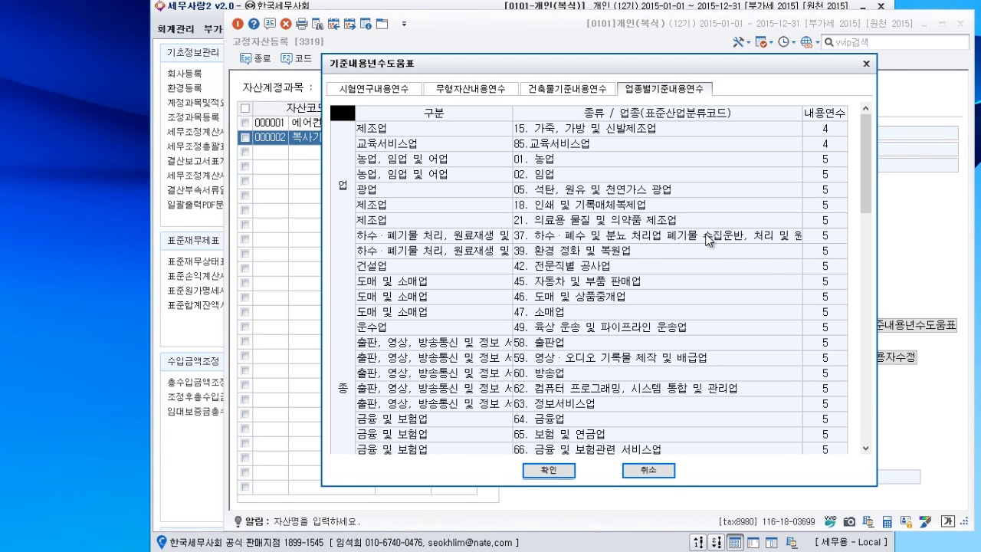
# - Close the useful life reference and examine the 에어컨 record's base amount, prior-period accumulated depreciation and booked depreciation
pyautogui.click(867, 65)
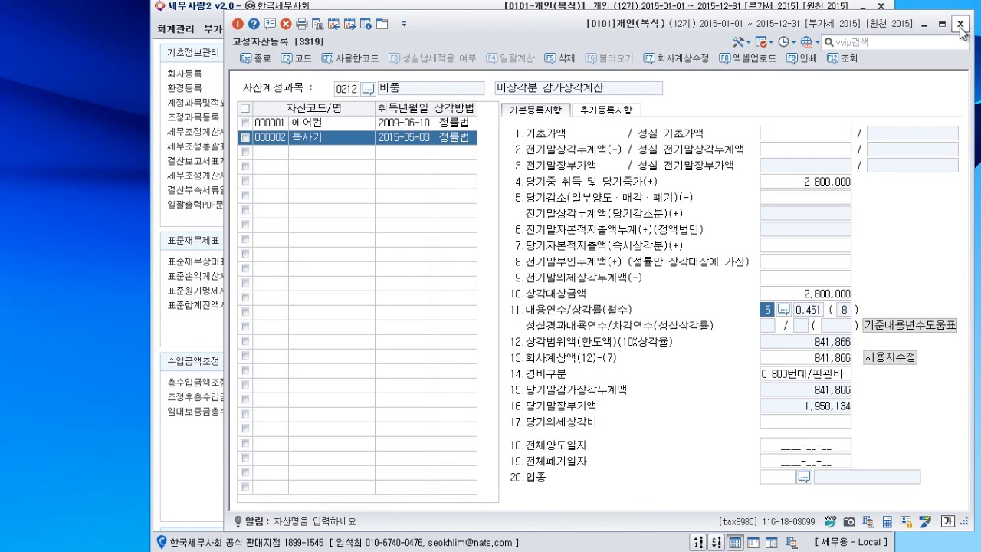
pyautogui.press('Up')
pyautogui.click(343, 138)
pyautogui.click(342, 127)
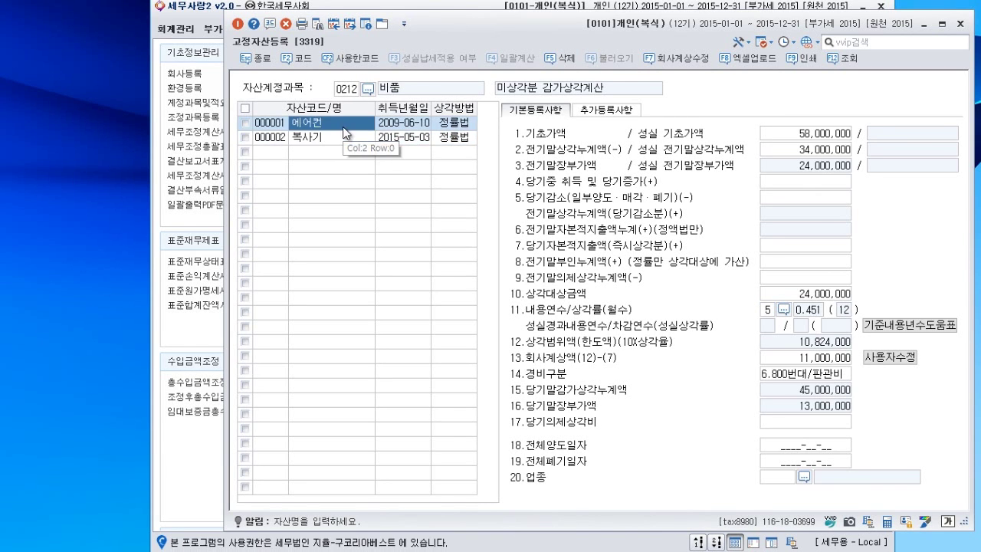
pyautogui.click(813, 136)
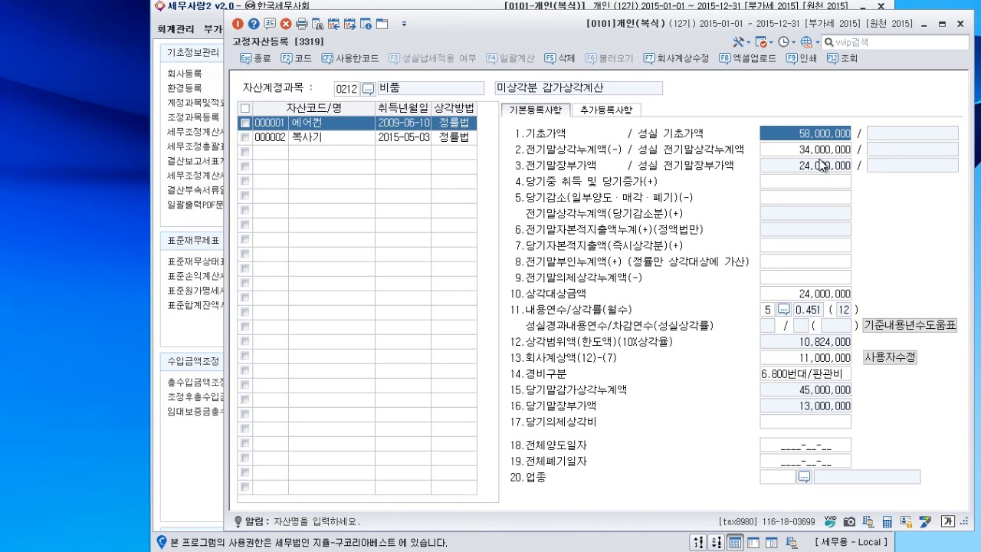
pyautogui.click(825, 151)
pyautogui.click(829, 138)
pyautogui.click(829, 151)
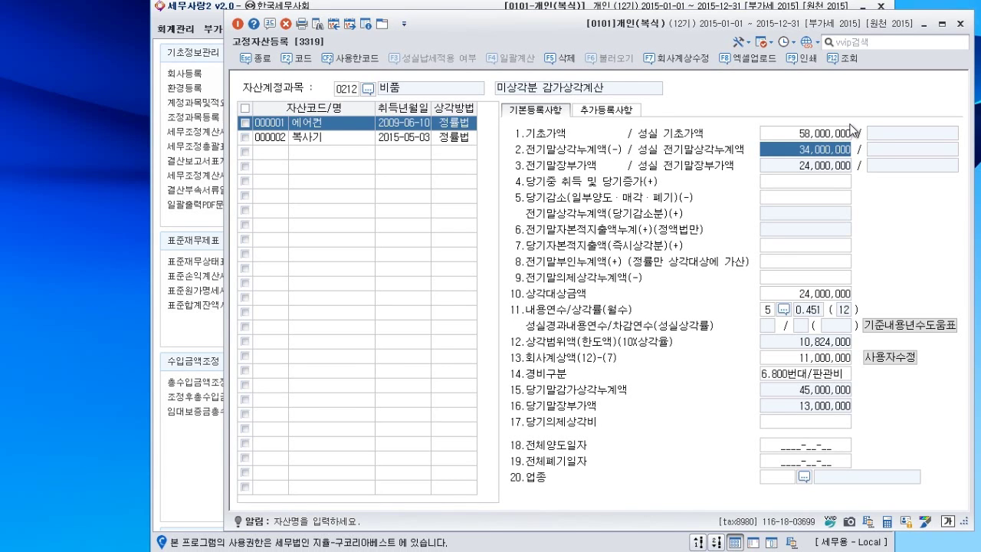
pyautogui.click(841, 359)
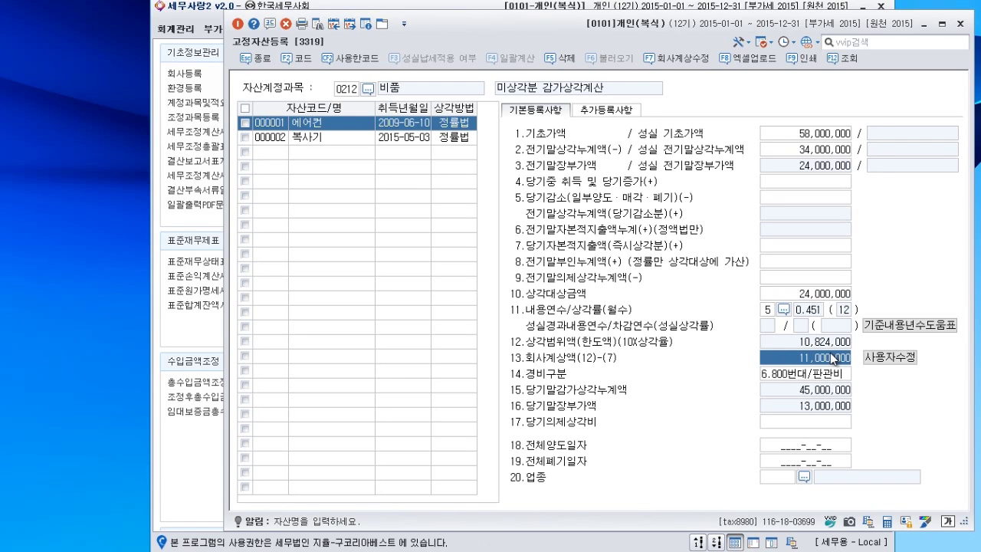
# - Load account 0202 건물 and examine the 사무실 record's useful life and booked depreciation (회사계상액)
pyautogui.click(346, 89)
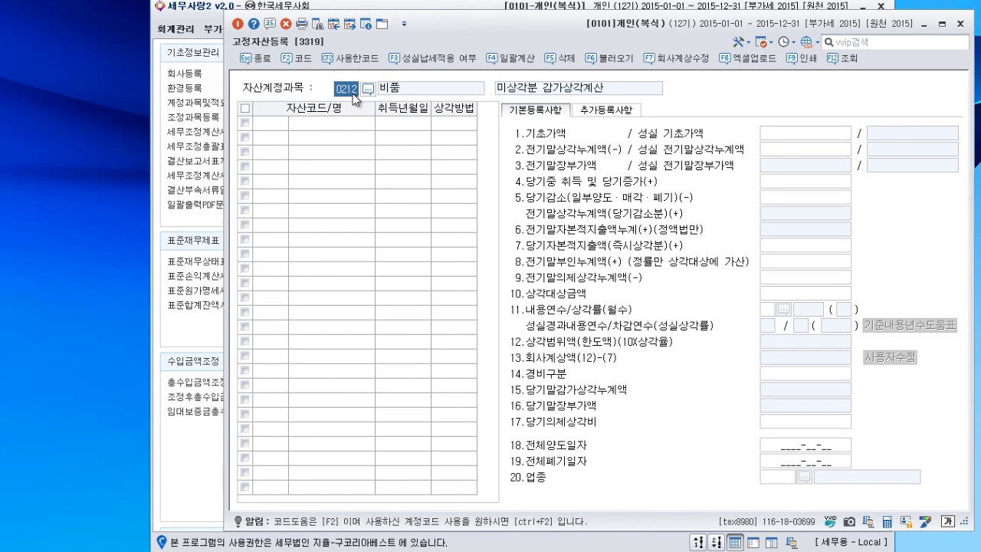
pyautogui.write('202')
pyautogui.press('Return')
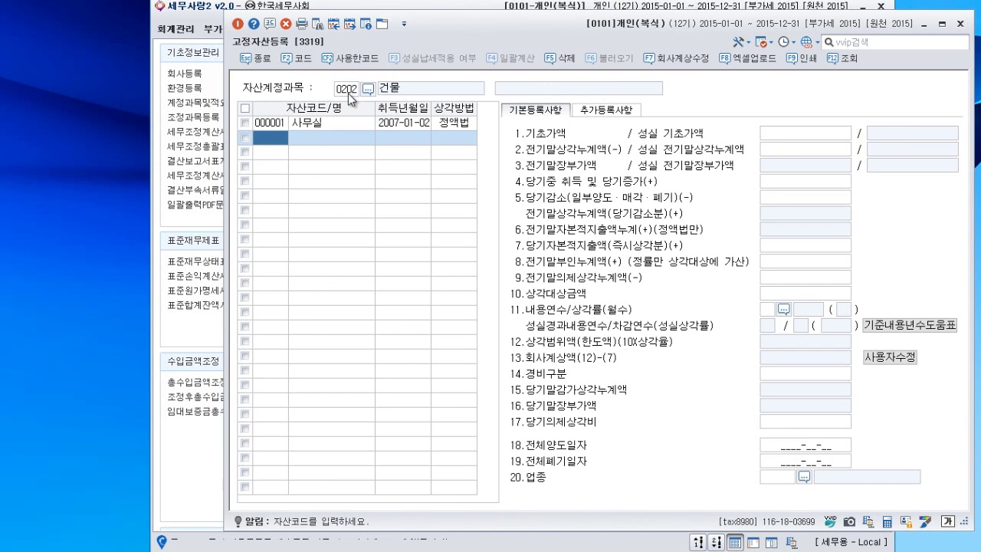
pyautogui.click(347, 124)
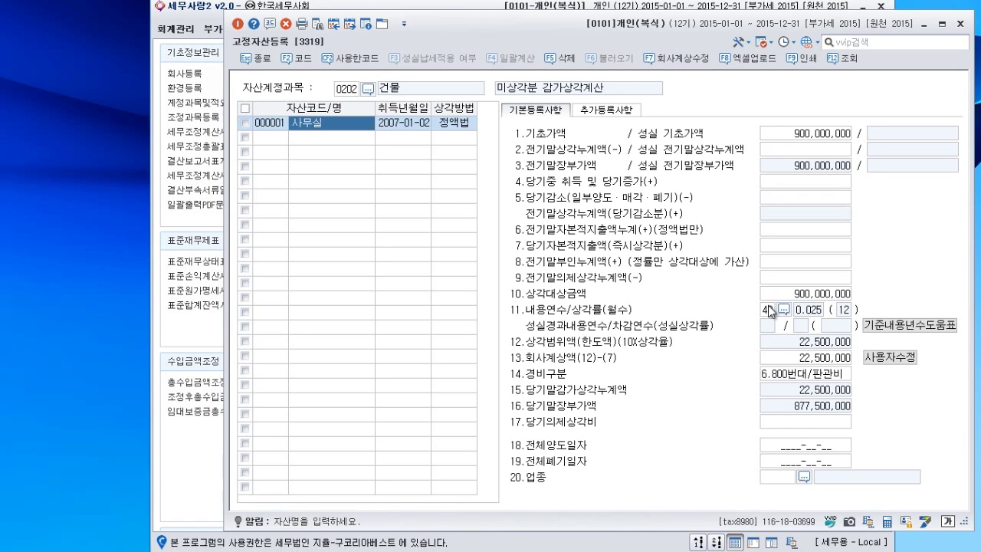
pyautogui.click(790, 363)
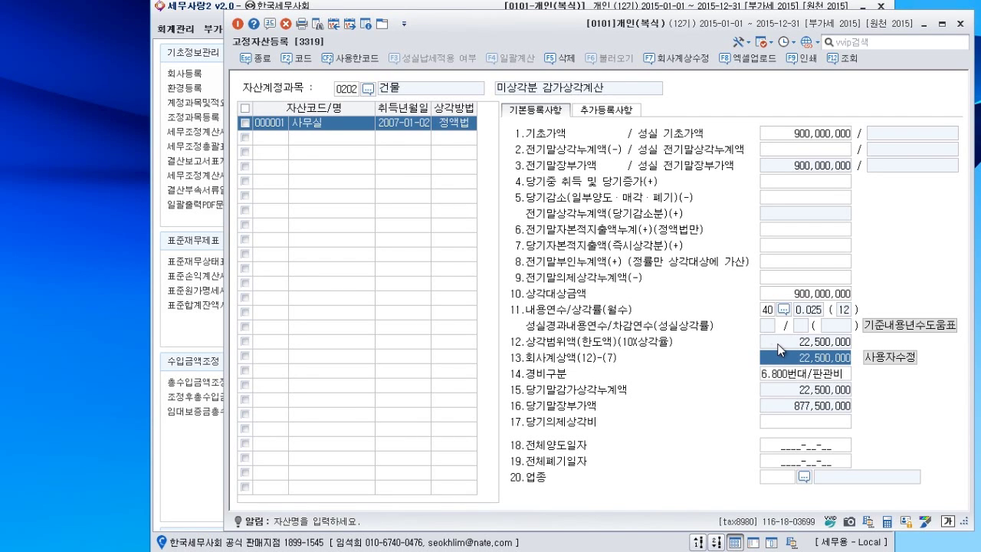
# - Load account 0199 건설용장비 and examine 포크레인's prior-period disallowed amount, deemed depreciation and booked depreciation
pyautogui.click(352, 89)
pyautogui.write('0199')
pyautogui.press('Return')
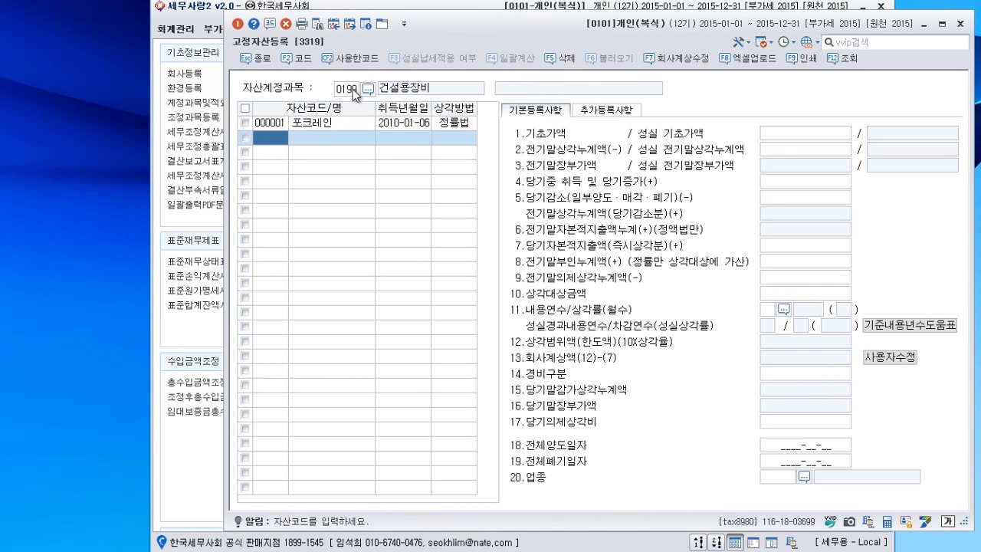
pyautogui.click(318, 125)
pyautogui.click(816, 263)
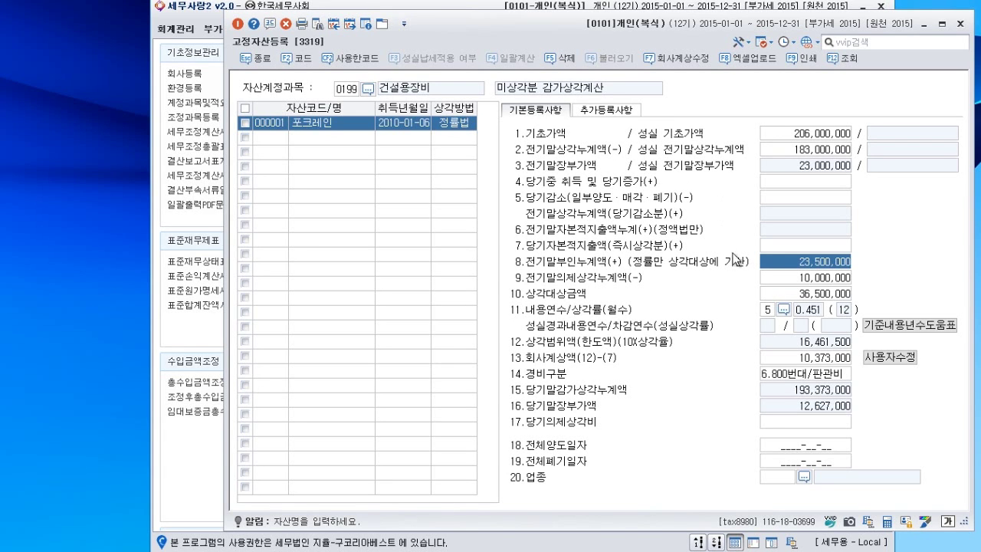
pyautogui.click(796, 282)
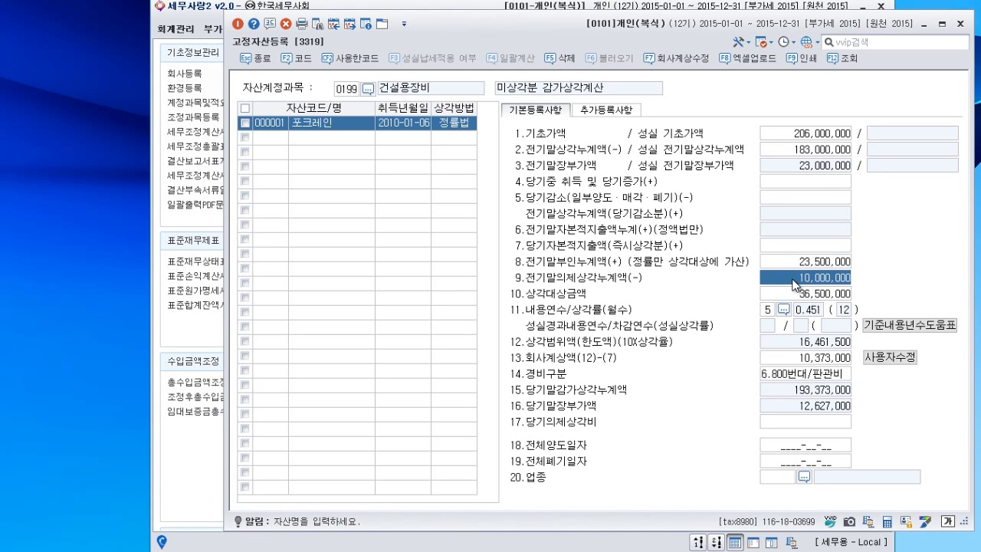
pyautogui.click(816, 359)
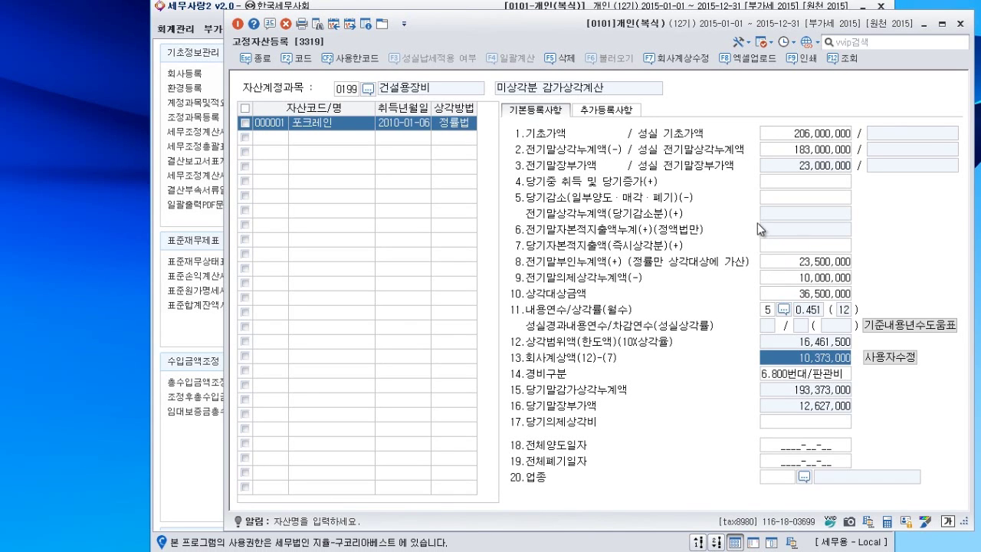
# - Review all assets' booked depreciation in the company batch edit (회사계상수정) without saving, and close fixed asset registration
pyautogui.click(350, 91)
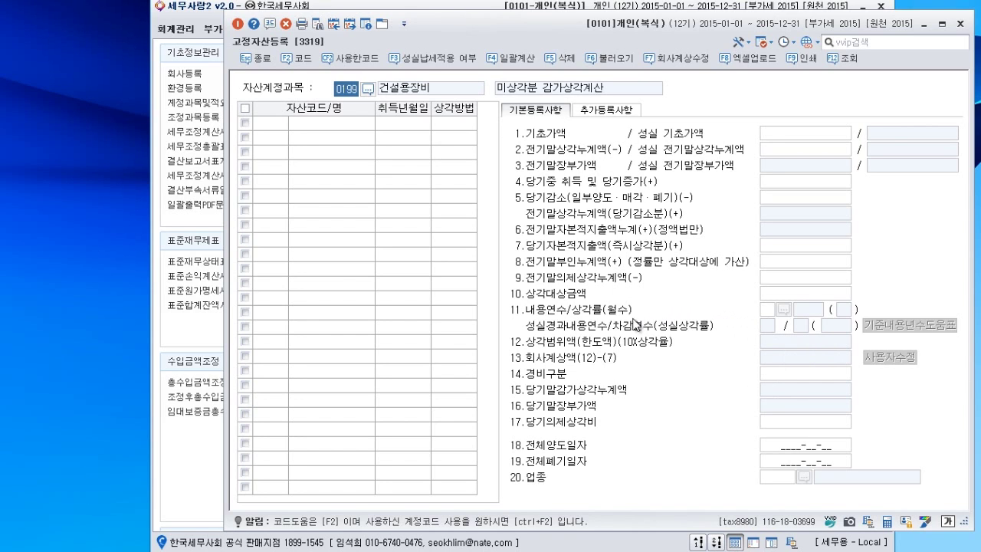
pyautogui.click(672, 61)
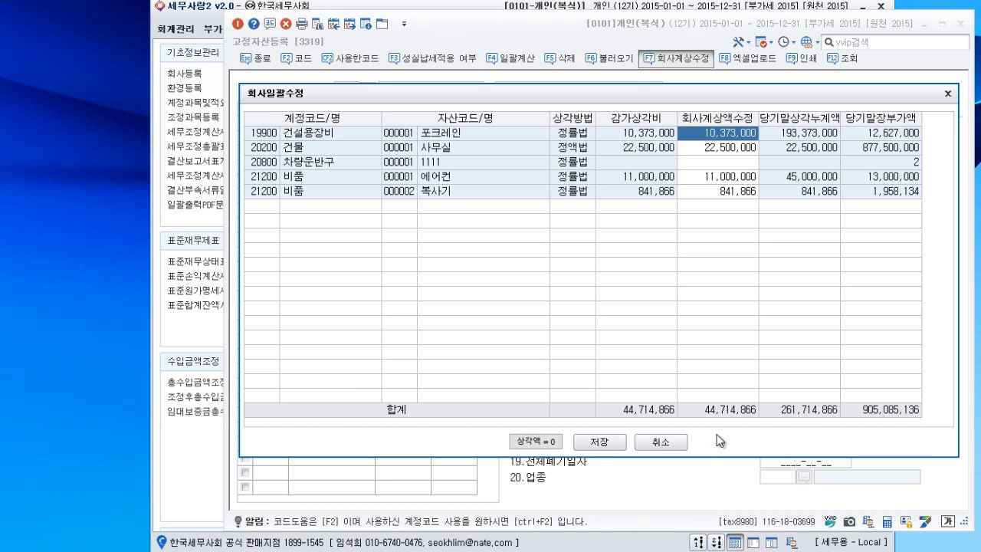
pyautogui.click(670, 441)
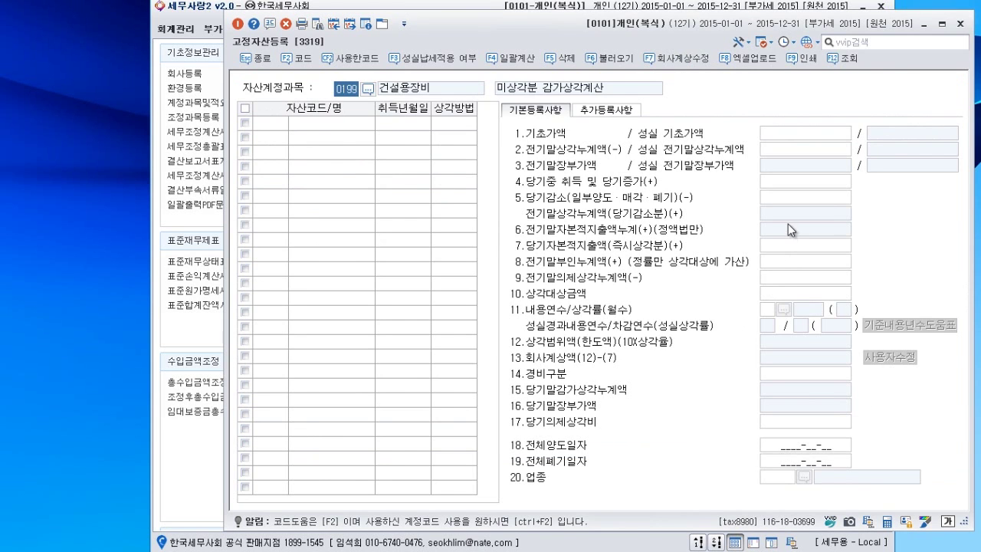
pyautogui.click(960, 26)
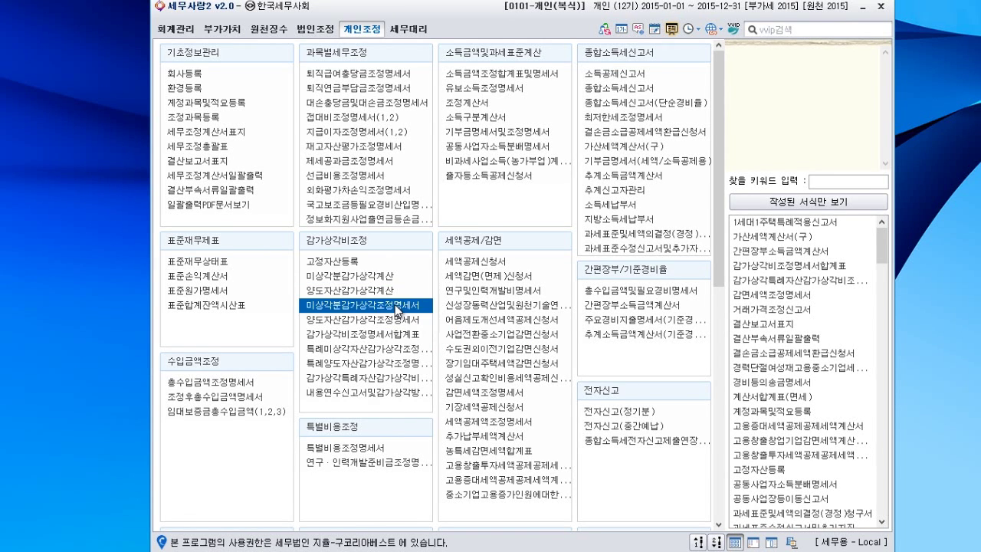
# - Open the undepreciated asset adjustment statement (미상각분감가상각조정명세서) and load the registered fixed asset data into it
pyautogui.click(395, 304)
pyautogui.moveTo(253, 7); pyautogui.dragTo(384, 2)
pyautogui.click(506, 19)
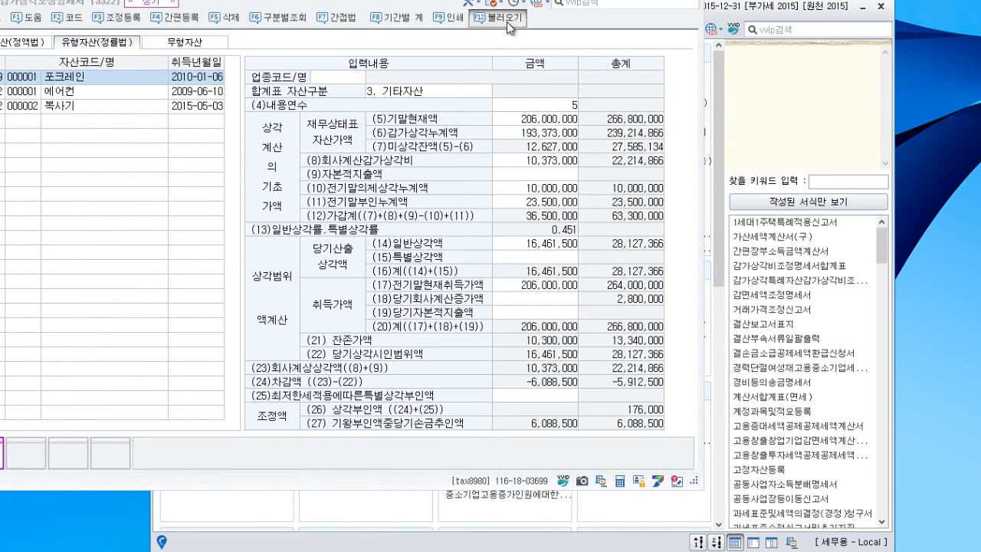
pyautogui.click(302, 265)
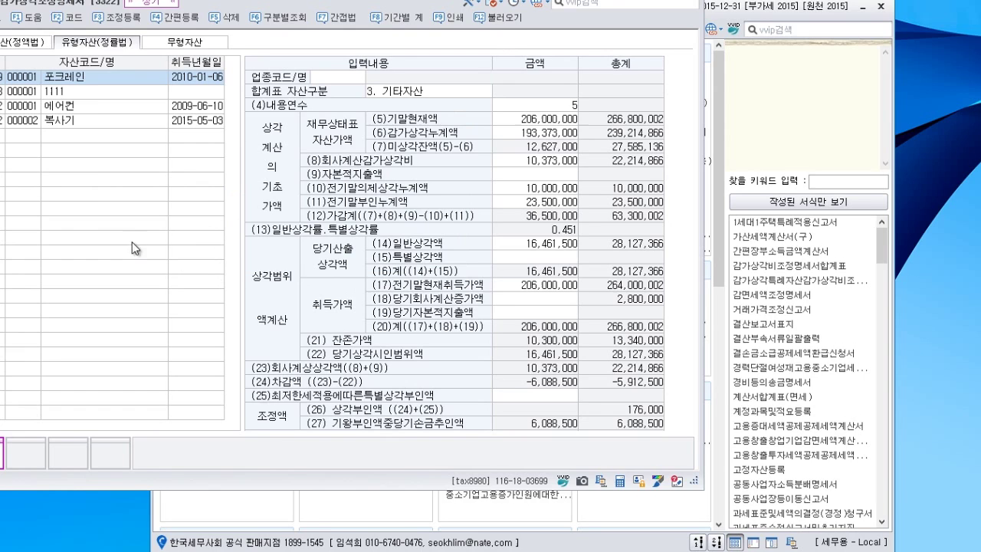
# - Delete the 1111 asset from the declining-balance tangible assets (정률법) in the adjustment statement
pyautogui.click(83, 92)
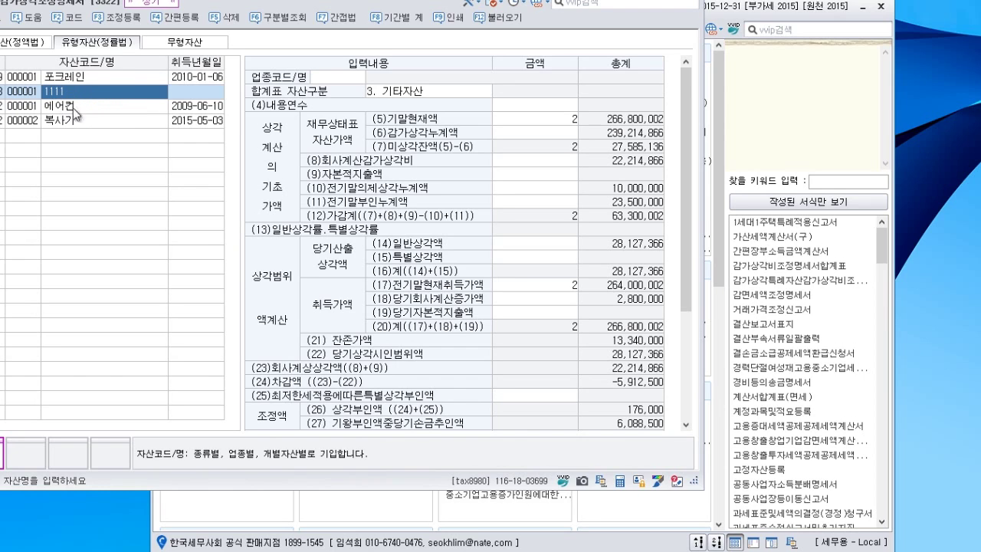
pyautogui.click(230, 24)
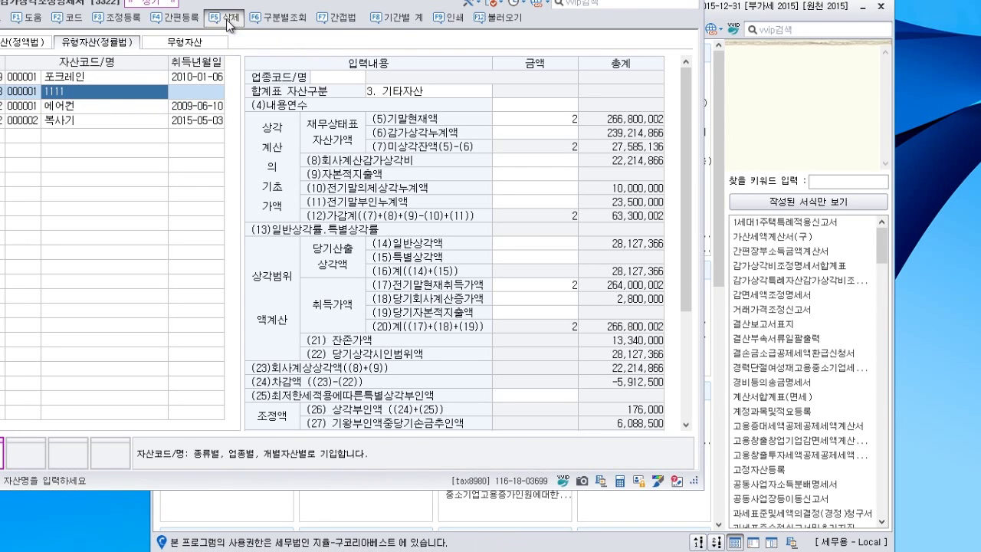
pyautogui.click(300, 254)
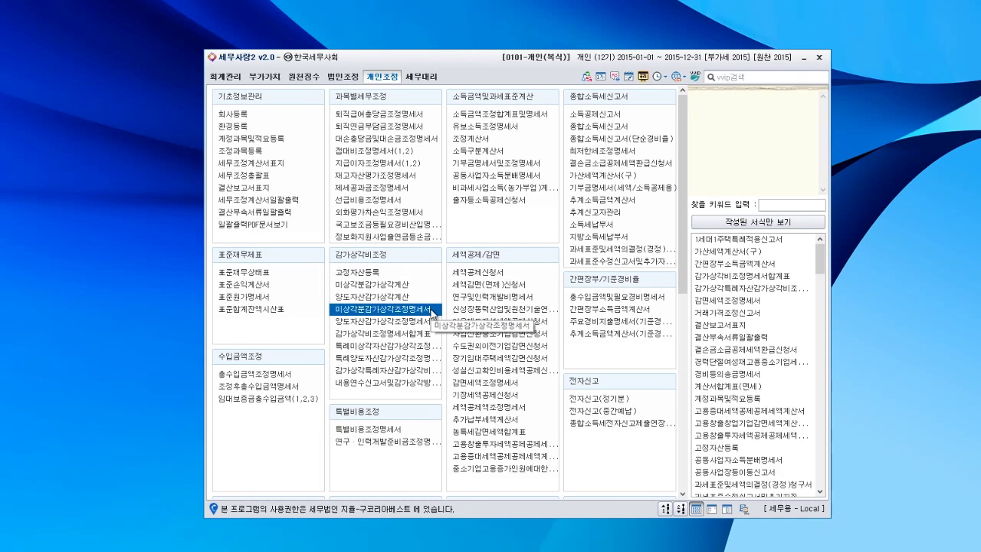
# - Reopen 미상각분감가상각조정명세서 and reload its data from the registered fixed assets
pyautogui.click(433, 311)
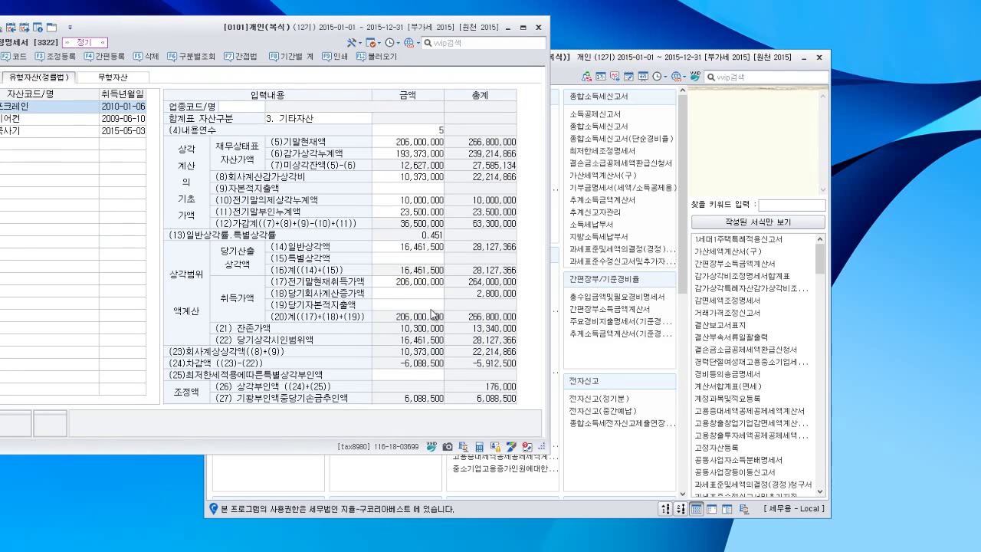
pyautogui.moveTo(237, 37); pyautogui.dragTo(379, 73)
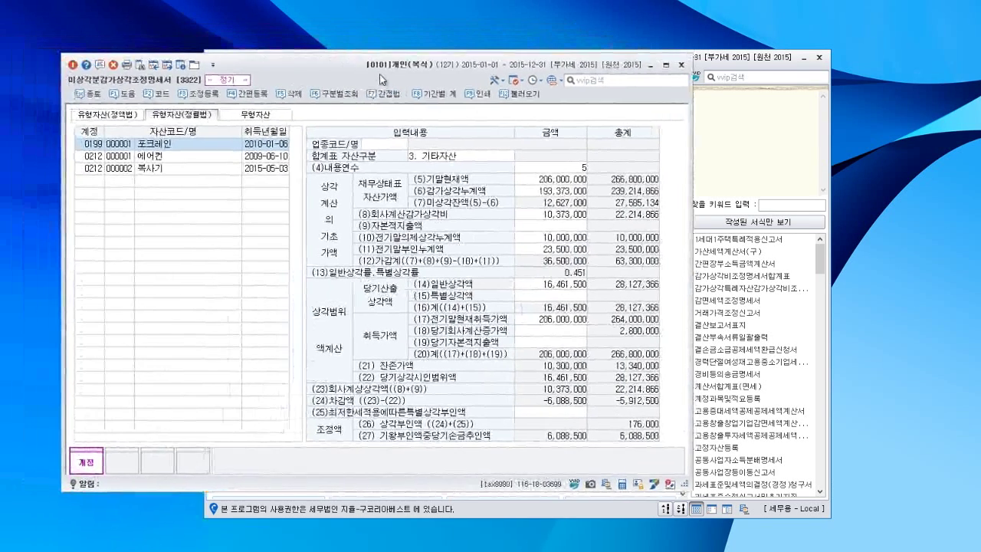
pyautogui.click(520, 97)
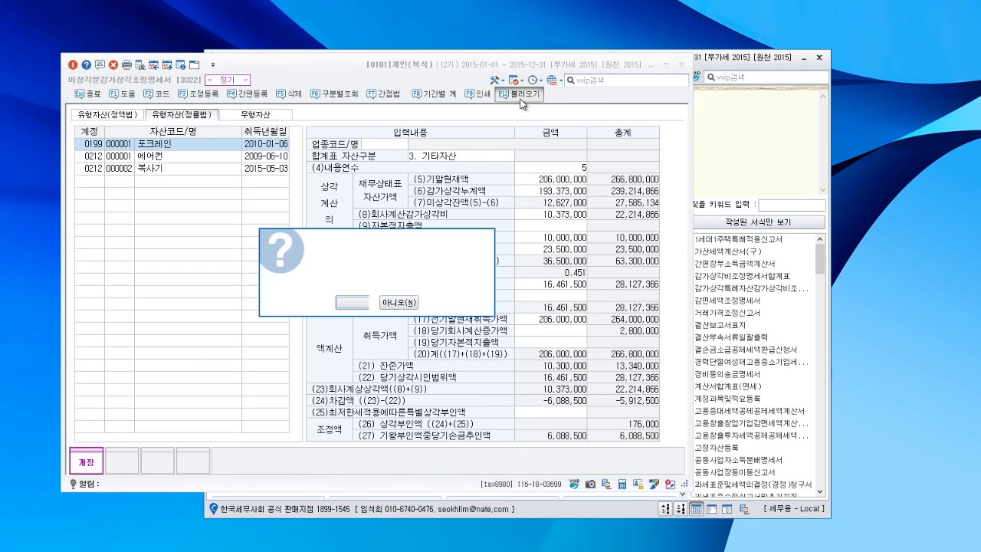
pyautogui.click(364, 301)
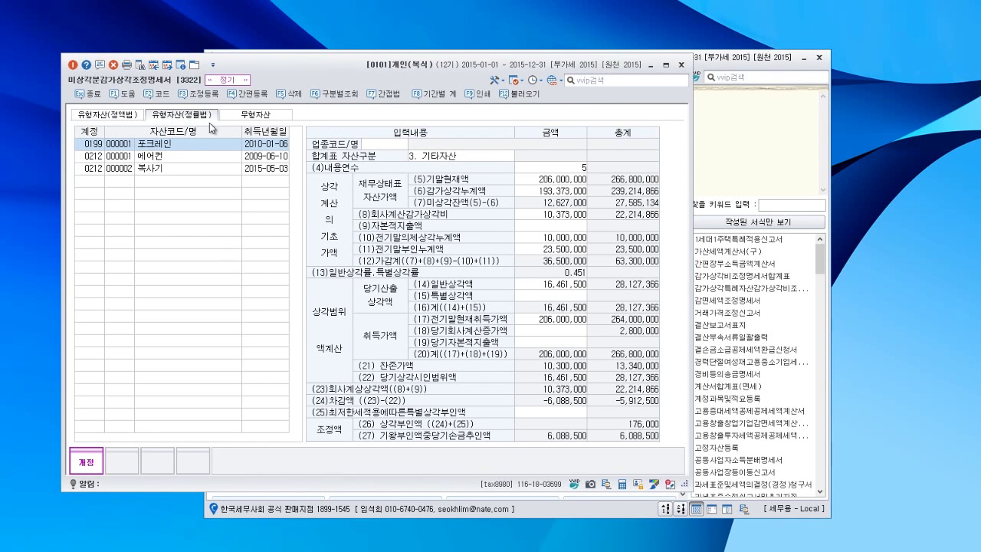
# - Examine the straight-line, intangible and declining-balance sections of the statement, including the disallowed and reversed amounts of 포크레인 and 에어컨
pyautogui.click(120, 115)
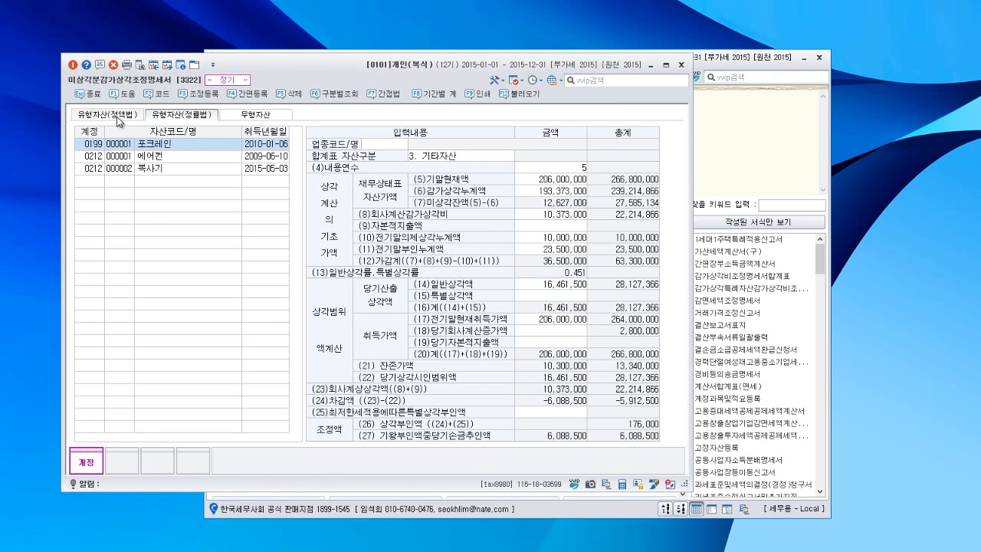
pyautogui.click(255, 114)
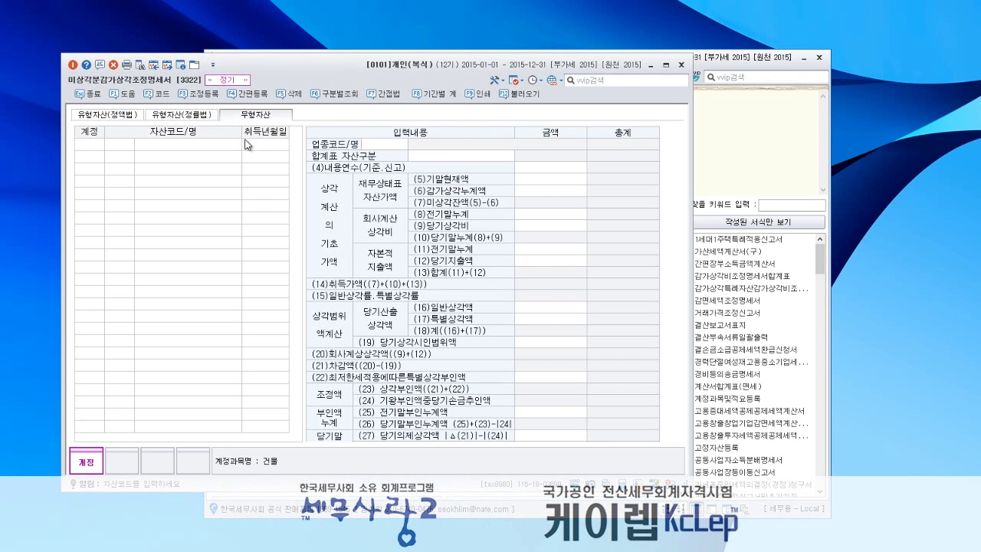
pyautogui.click(136, 115)
pyautogui.click(188, 119)
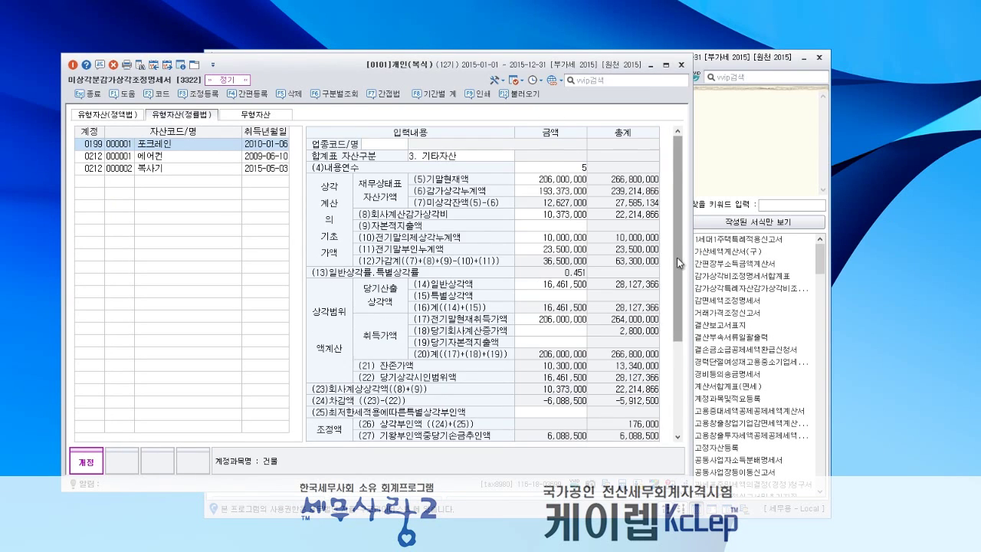
pyautogui.moveTo(677, 257); pyautogui.dragTo(669, 357)
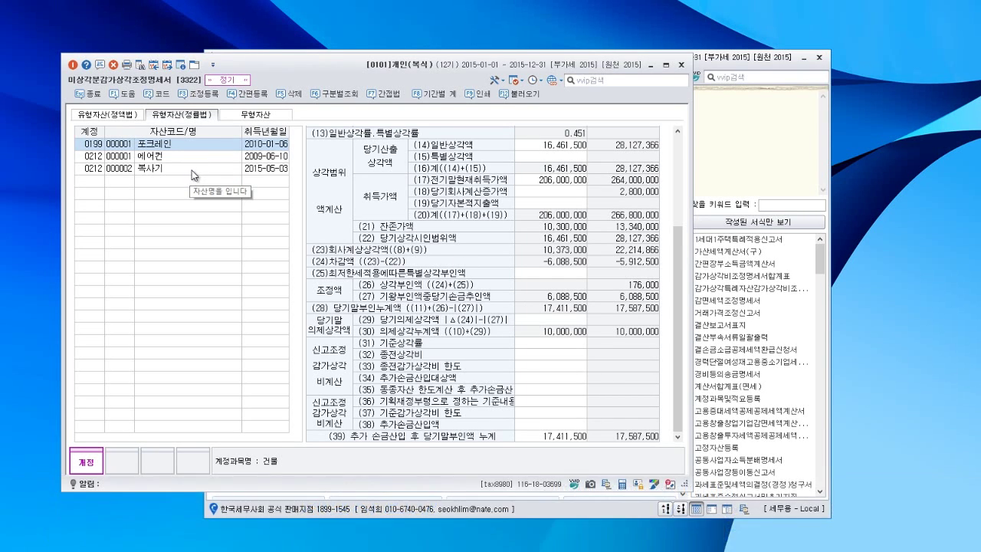
pyautogui.click(196, 169)
pyautogui.press('Up')
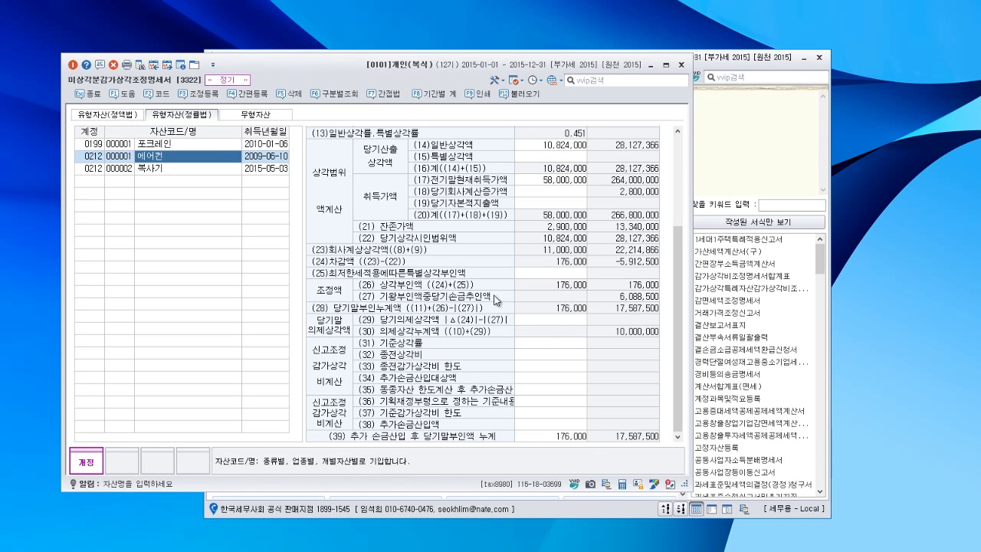
# - Open adjustment registration (조정등록) and examine the 전기건설용장비감가상각비한도초과 and 비품감가상각비한도초과 entries
pyautogui.click(207, 99)
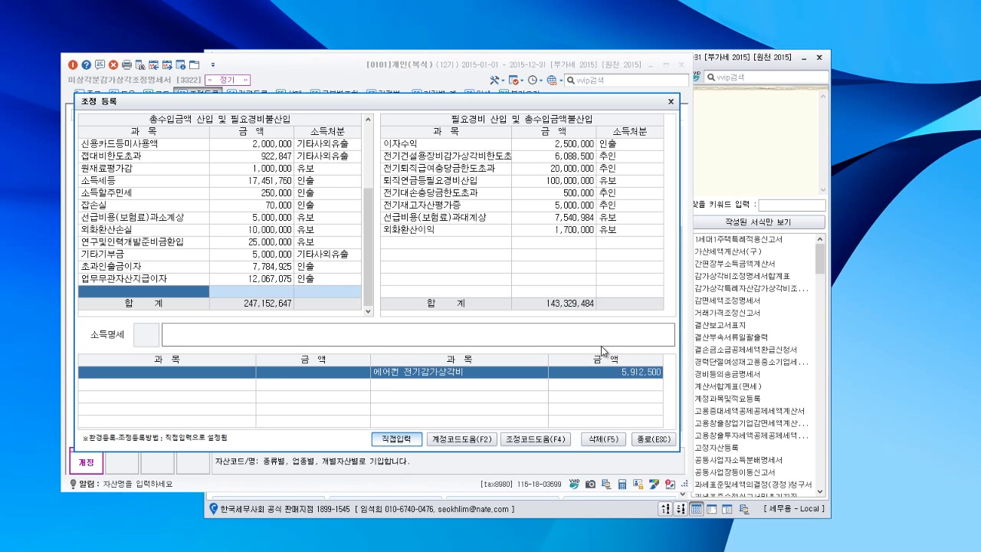
pyautogui.click(420, 161)
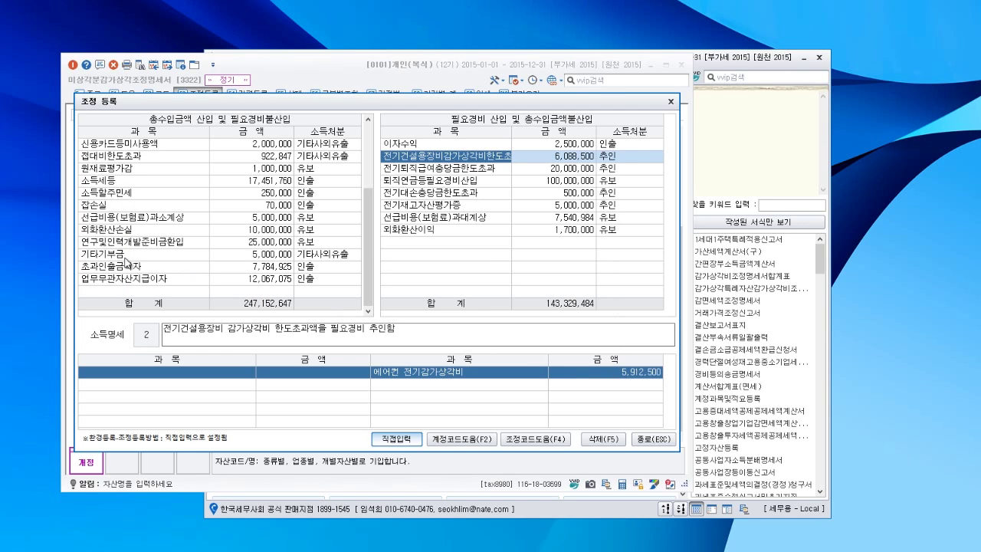
pyautogui.moveTo(367, 253); pyautogui.dragTo(367, 188)
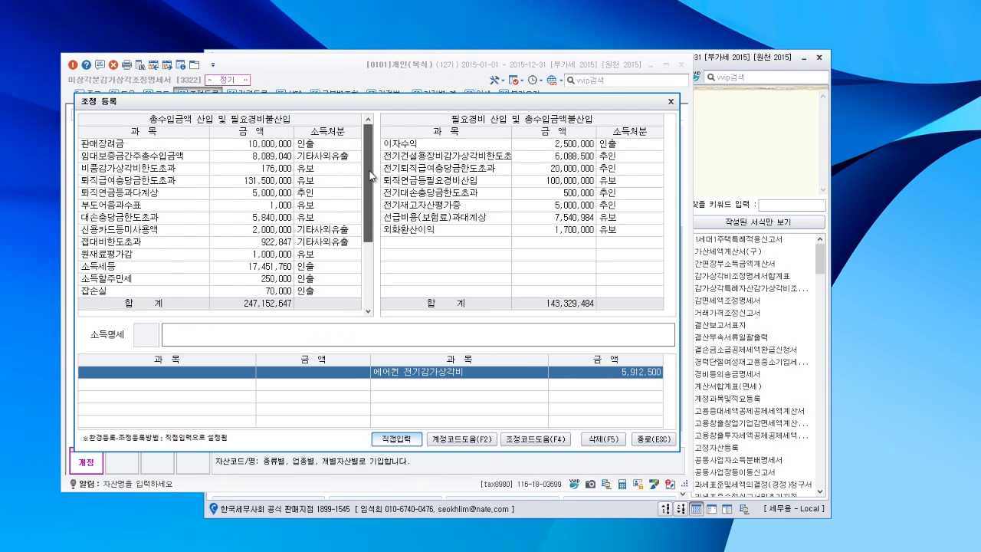
pyautogui.click(162, 172)
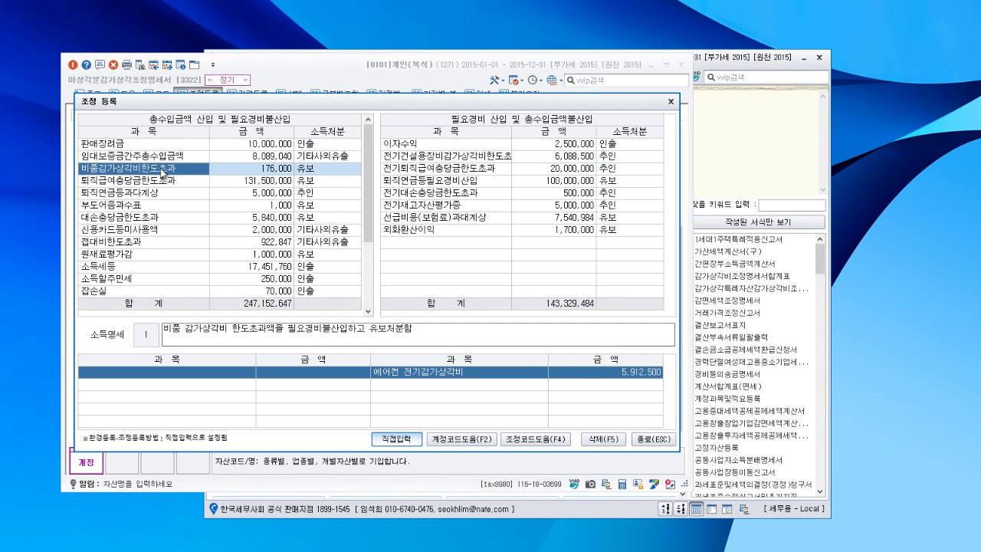
# - Check the 비품감가상각비한도초과 amount, then close adjustment registration and 미상각분감가상각조정명세서
pyautogui.click(277, 171)
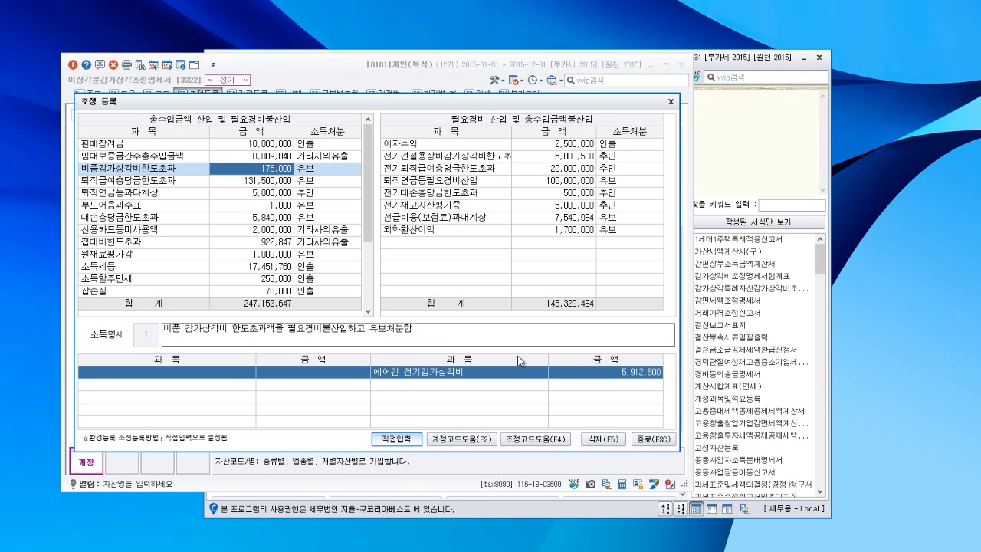
pyautogui.click(671, 102)
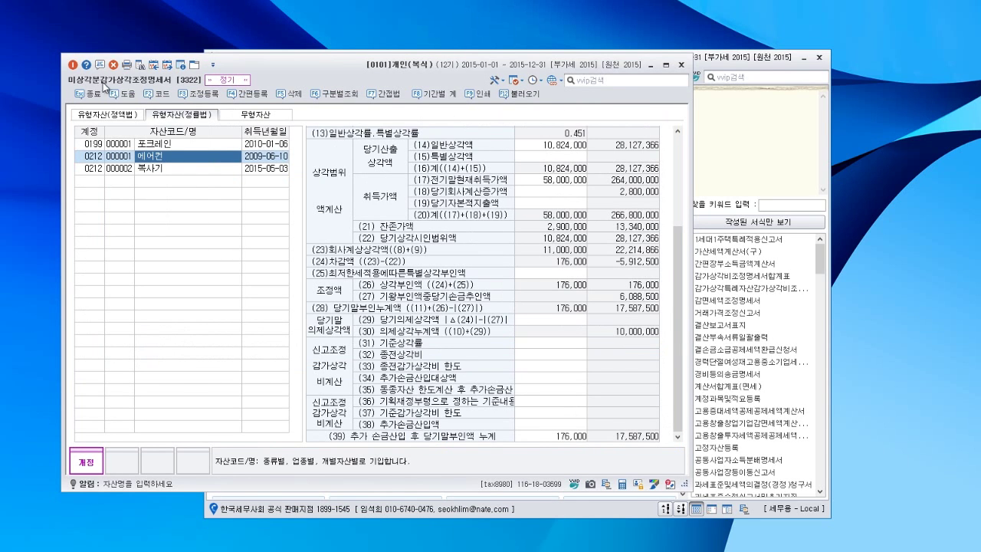
pyautogui.click(680, 66)
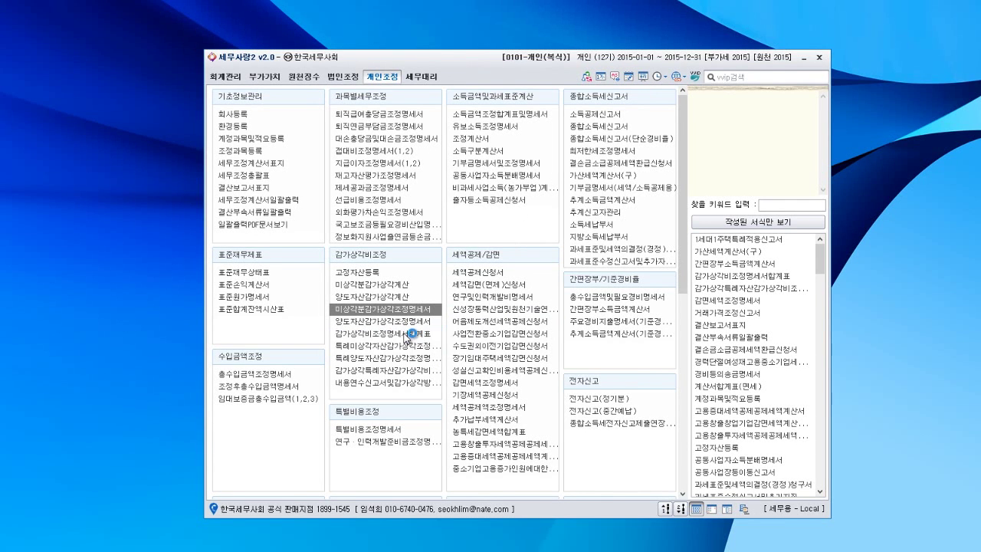
# - Open 감가상각비조정명세서합계표 and reload its data from the depreciation adjustment statements
pyautogui.click(404, 334)
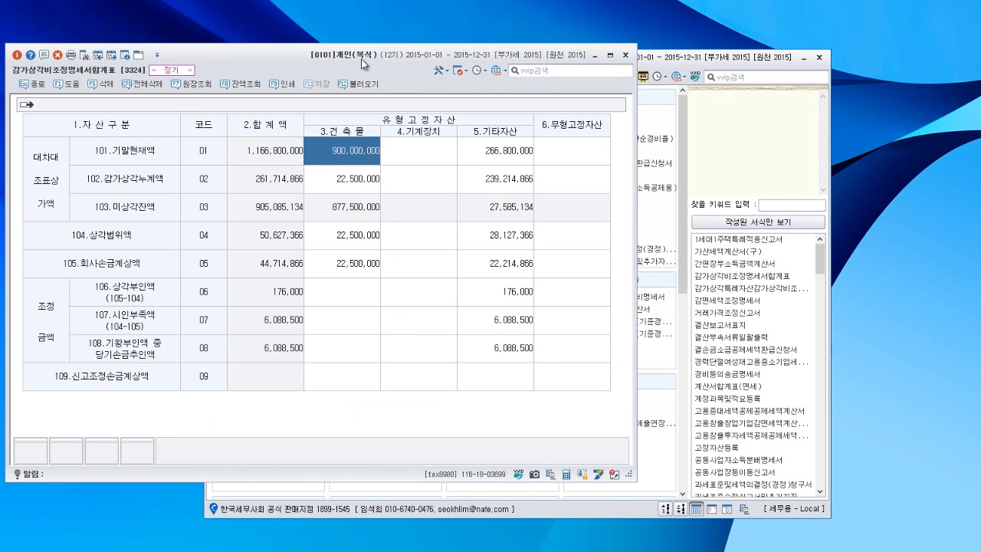
pyautogui.moveTo(363, 64); pyautogui.dragTo(413, 65)
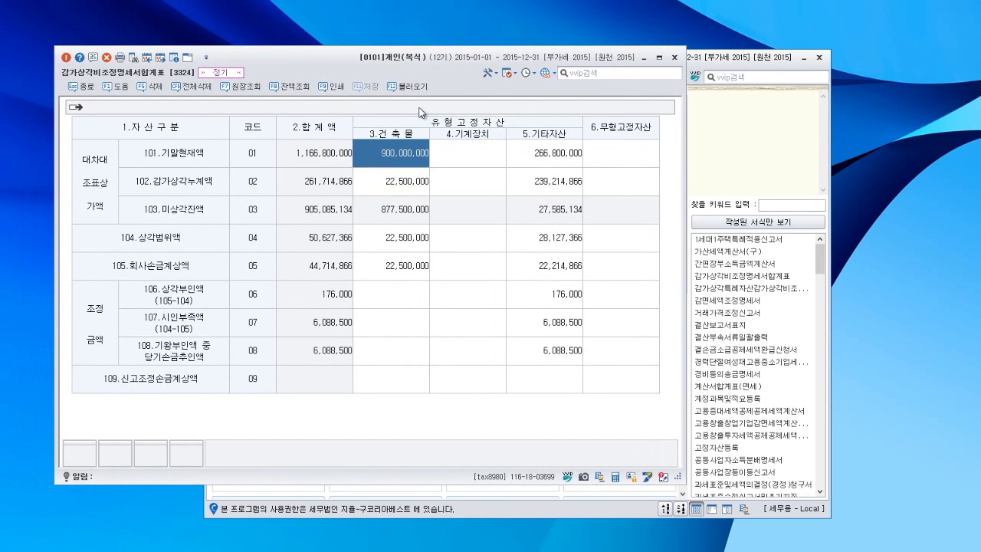
pyautogui.click(404, 87)
pyautogui.click(354, 292)
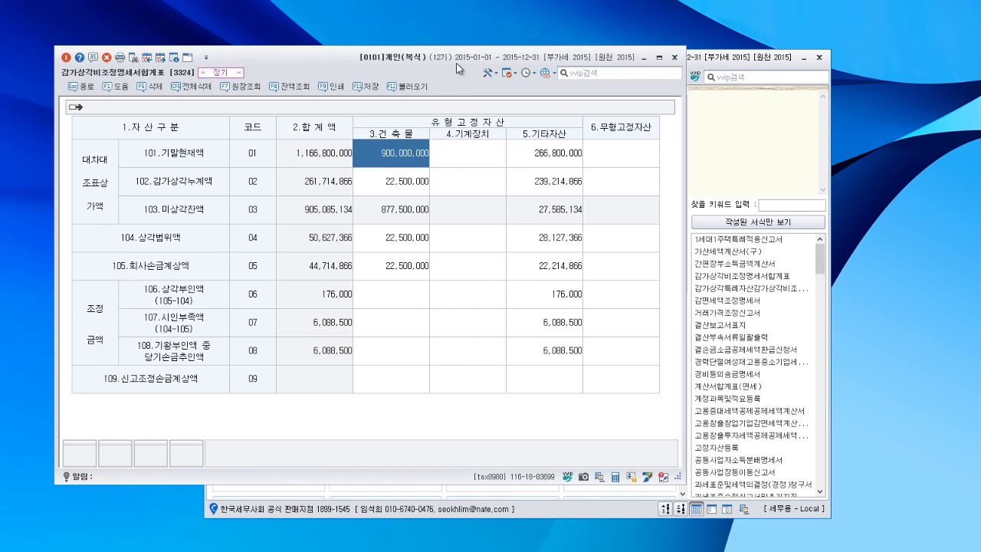
# - Open 합계잔액시산표 for 31 December 2015 from accounting management and arrange it beside 감가상각비조정명세서합계표
pyautogui.moveTo(456, 63); pyautogui.dragTo(459, 100)
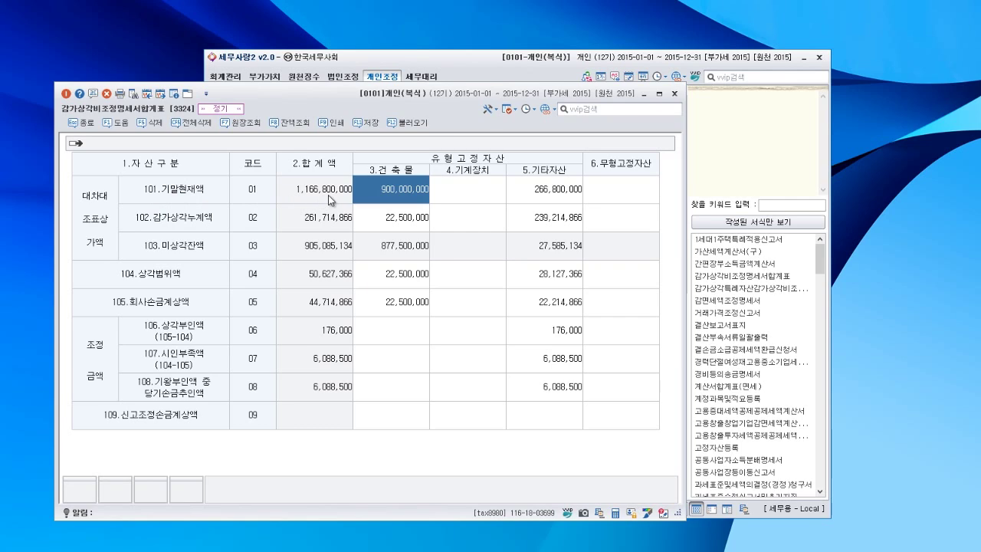
pyautogui.moveTo(452, 98); pyautogui.dragTo(329, 38)
pyautogui.click(595, 57)
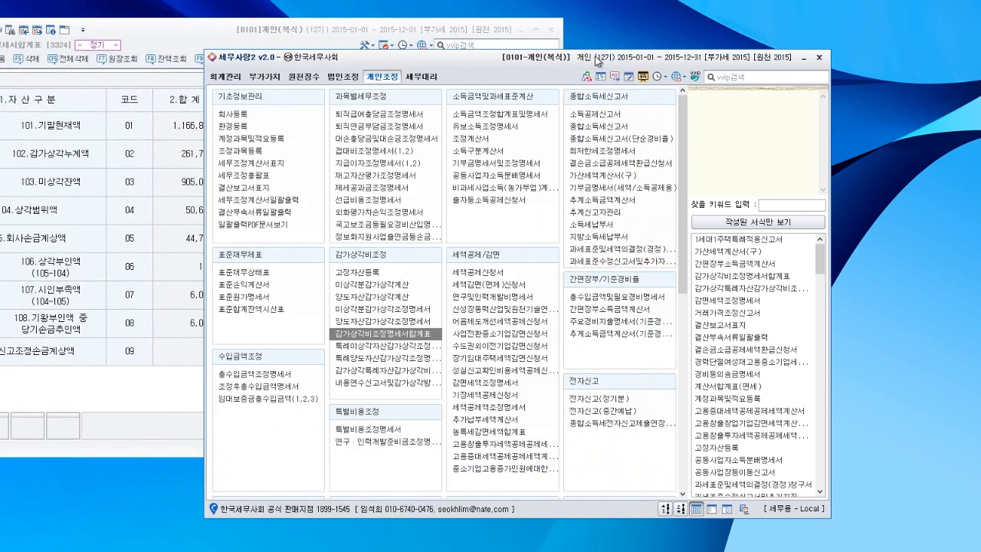
pyautogui.click(225, 77)
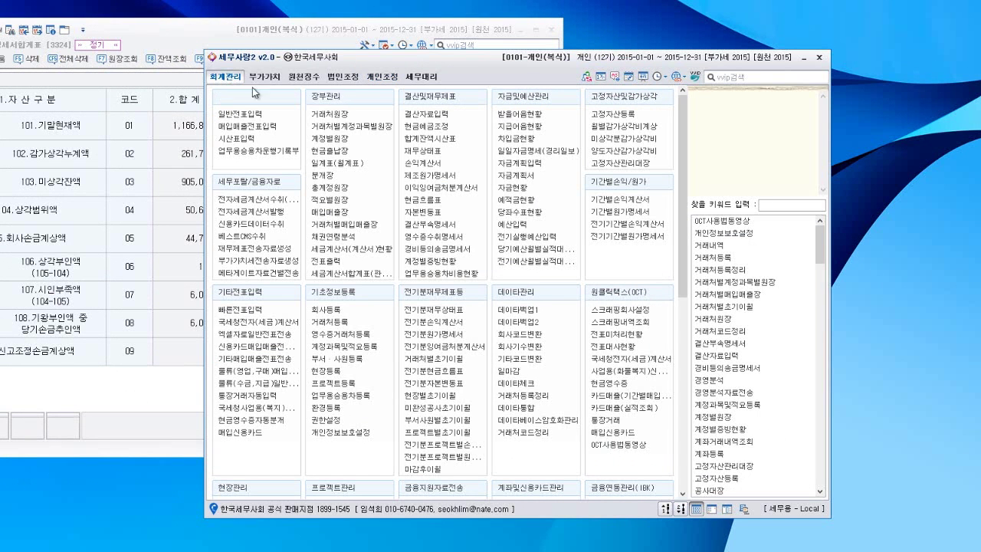
pyautogui.click(433, 138)
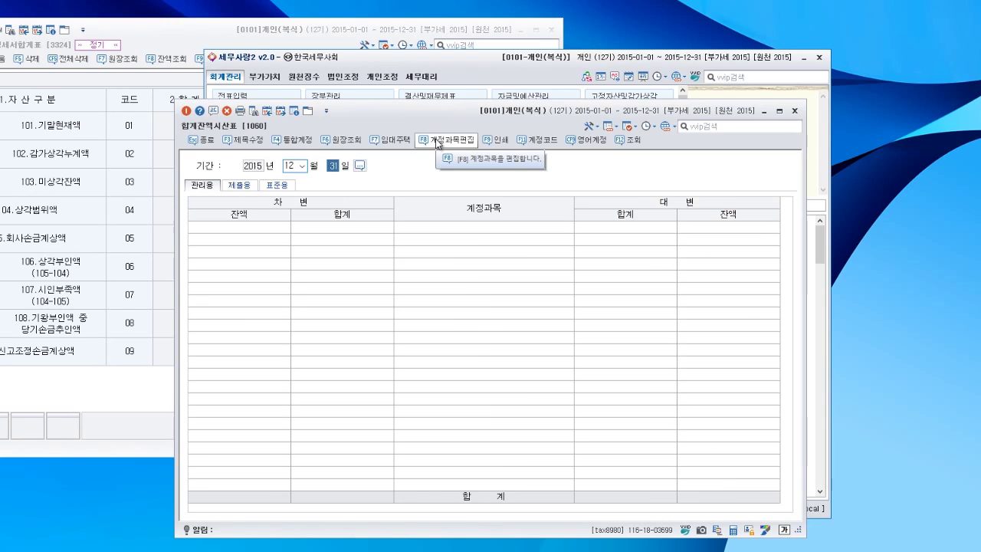
pyautogui.moveTo(500, 114); pyautogui.dragTo(750, 111)
pyautogui.click(317, 43)
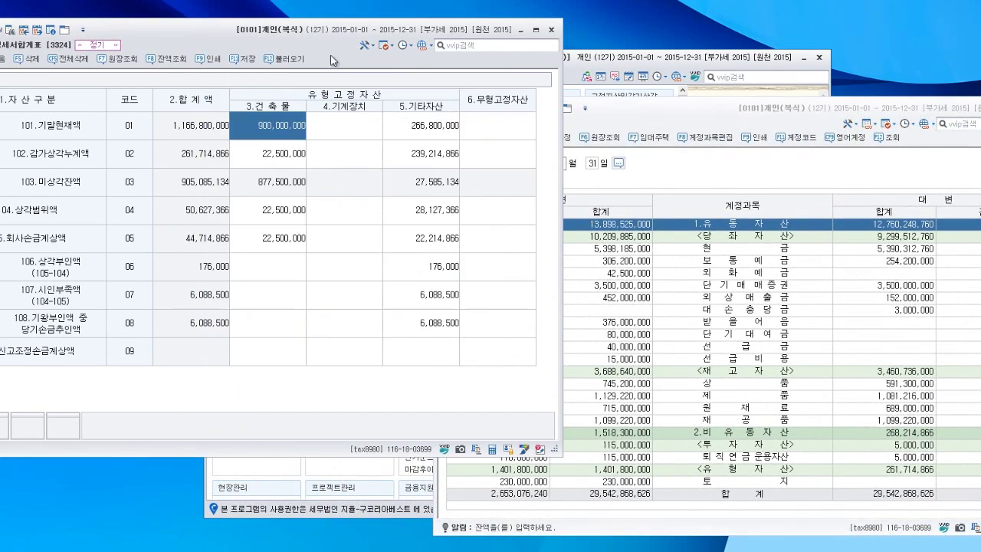
# - Compare the 유형자산, 토지 and 차량운반구 balances and accumulated depreciation in the trial balance with the summary's balance sheet amounts
pyautogui.click(725, 111)
pyautogui.scroll(-4, 752, 376)
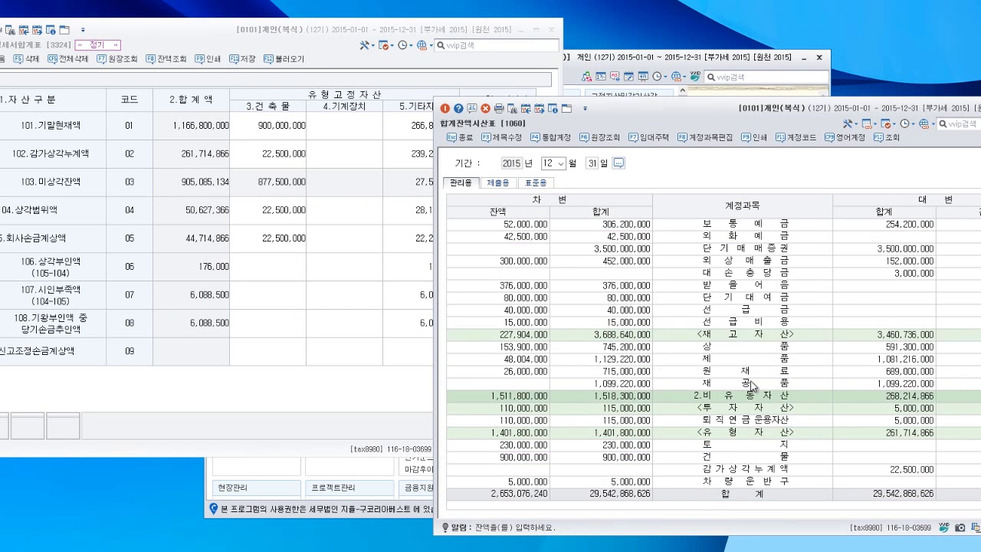
pyautogui.scroll(-2, 752, 386)
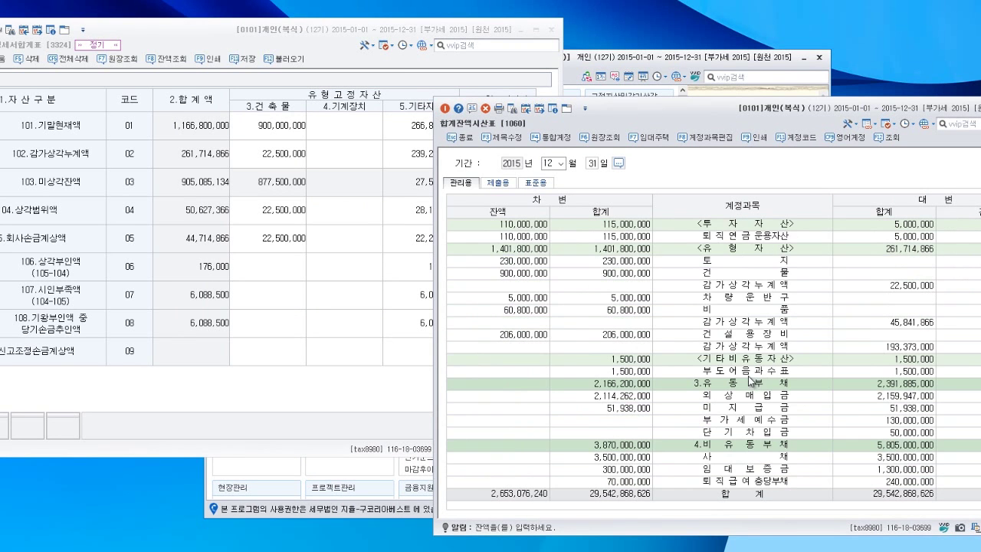
pyautogui.click(729, 252)
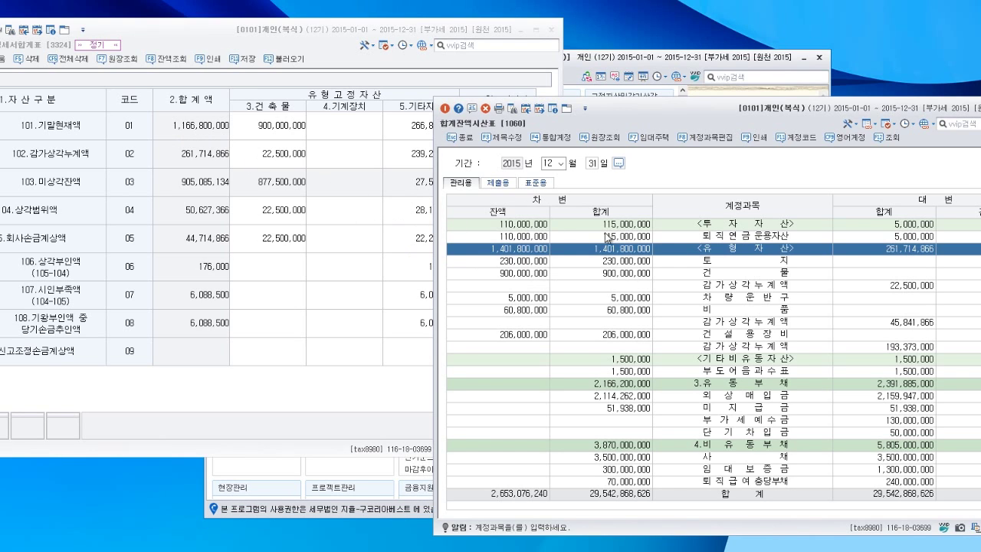
pyautogui.click(669, 259)
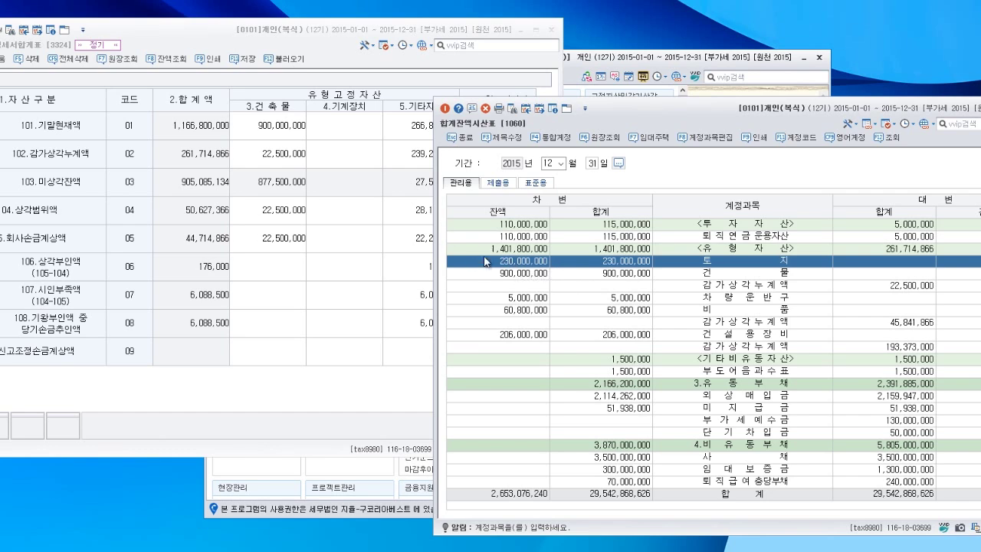
pyautogui.click(542, 299)
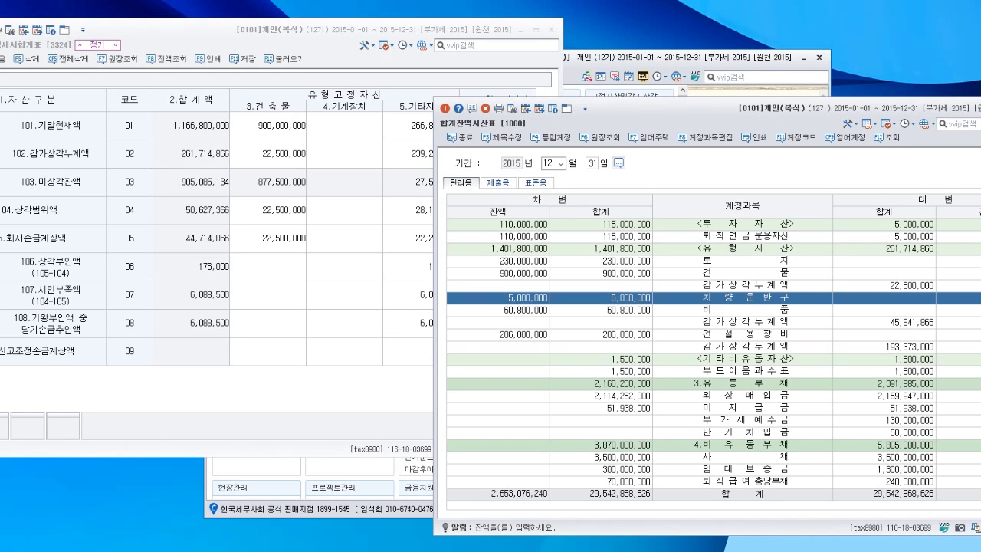
pyautogui.click(970, 248)
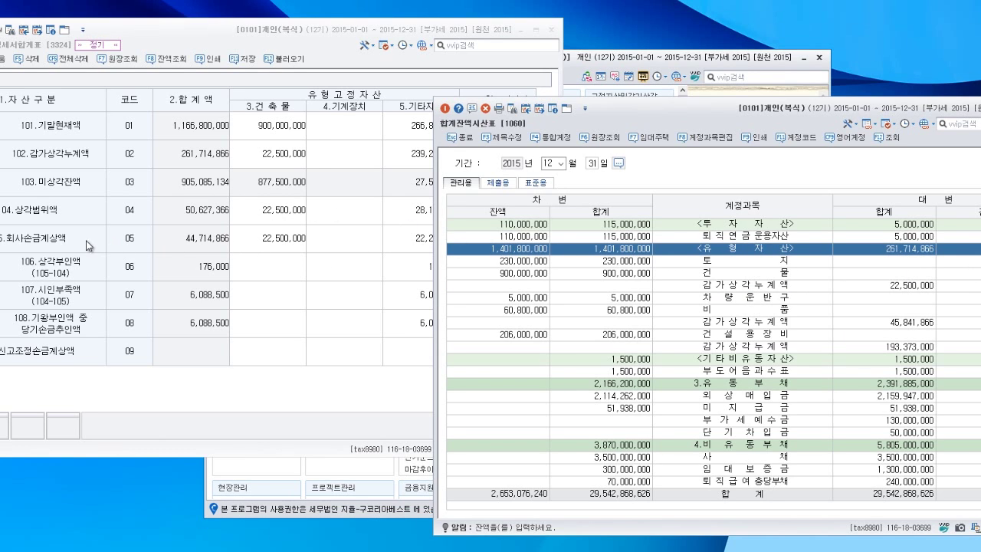
# - Compare the summary's 회사손금계상액 with 감가상각비 in the trial balance's expense accounts, and check the 상각부인액 row
pyautogui.click(250, 246)
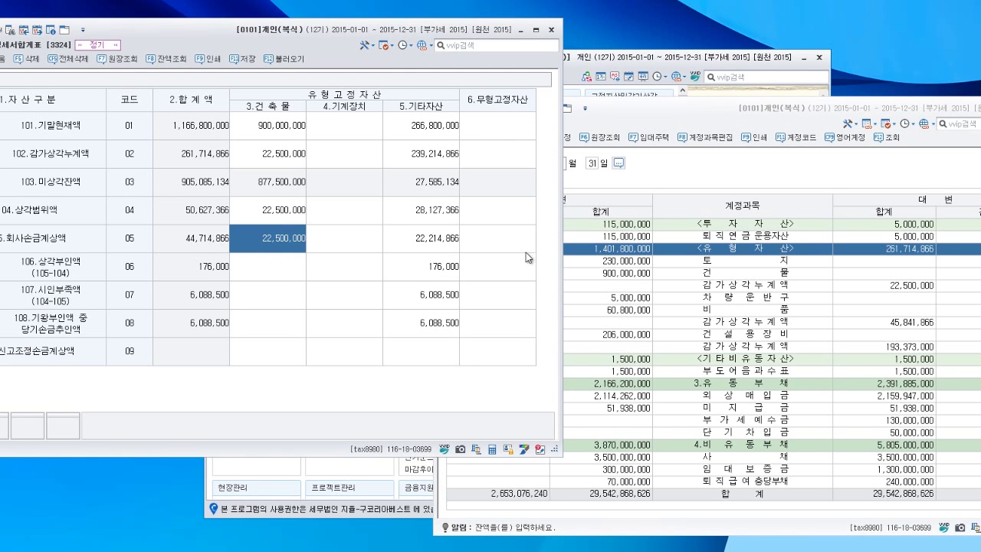
pyautogui.click(745, 274)
pyautogui.scroll(-6, 745, 274)
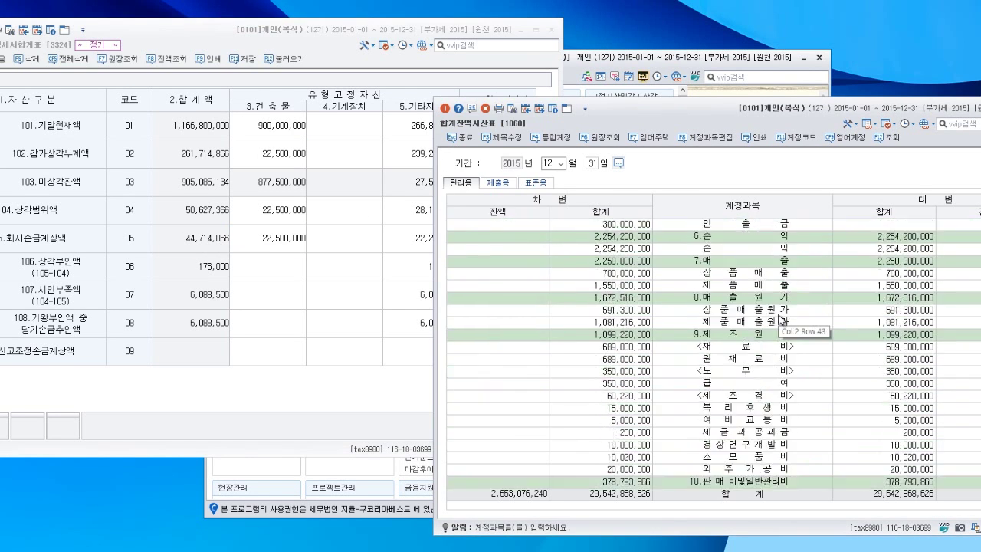
pyautogui.scroll(-1, 780, 319)
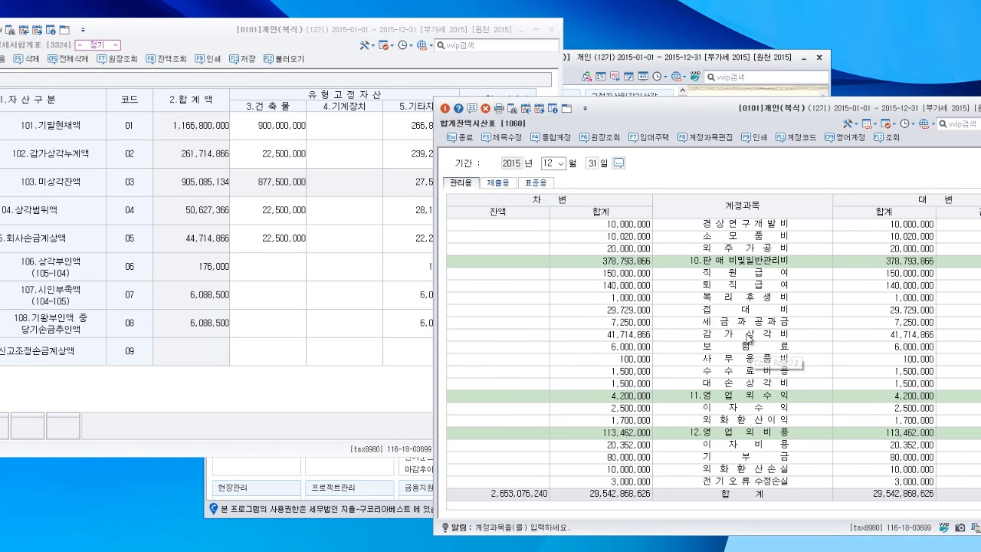
pyautogui.click(748, 335)
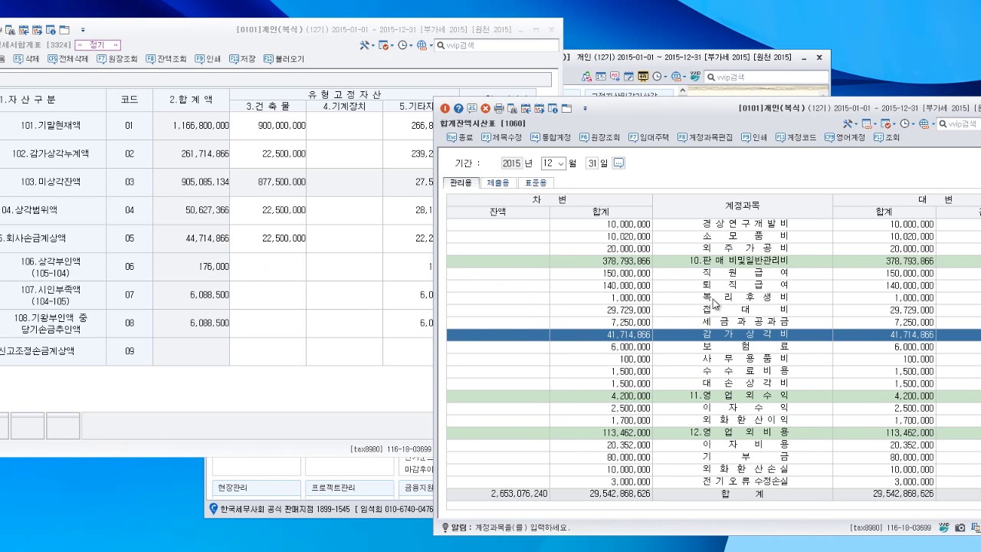
pyautogui.scroll(2, 776, 328)
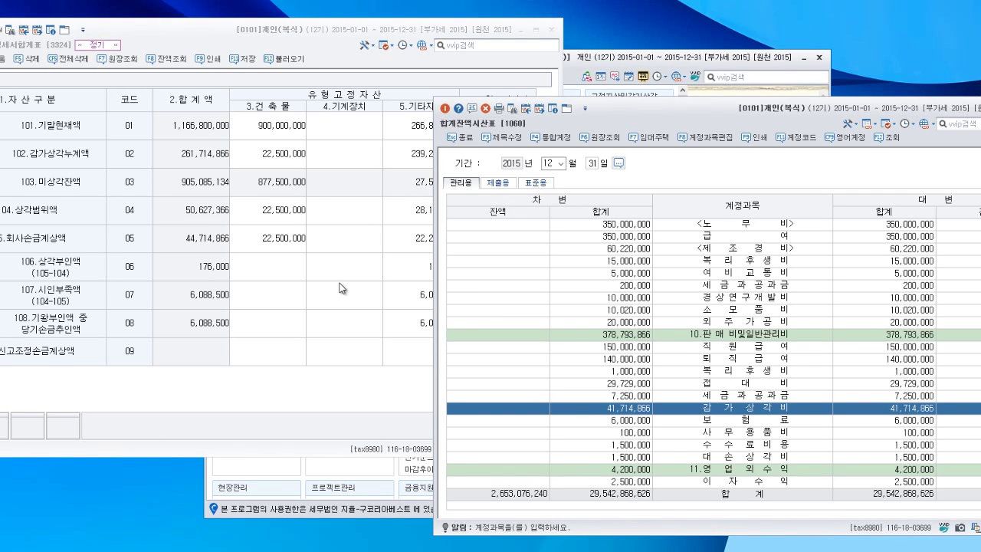
pyautogui.click(285, 276)
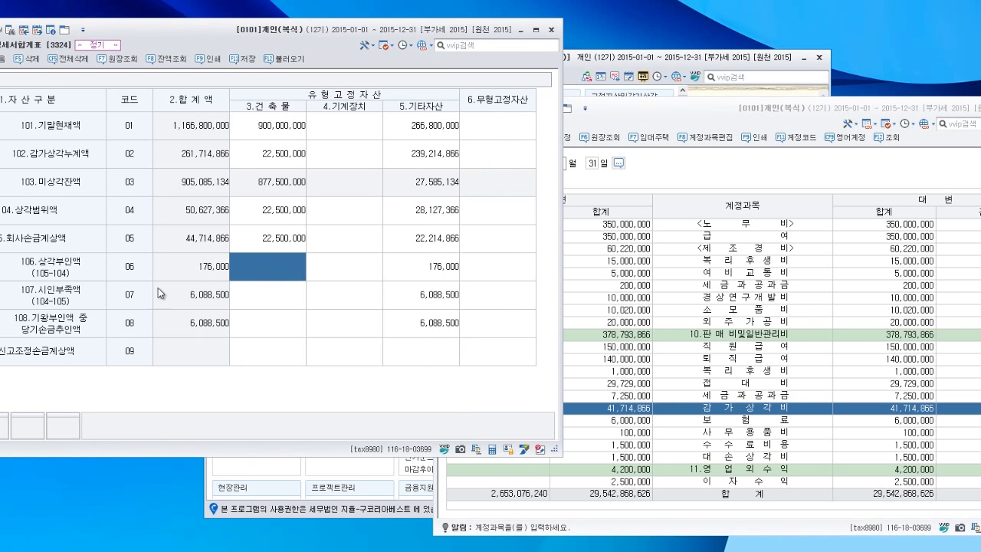